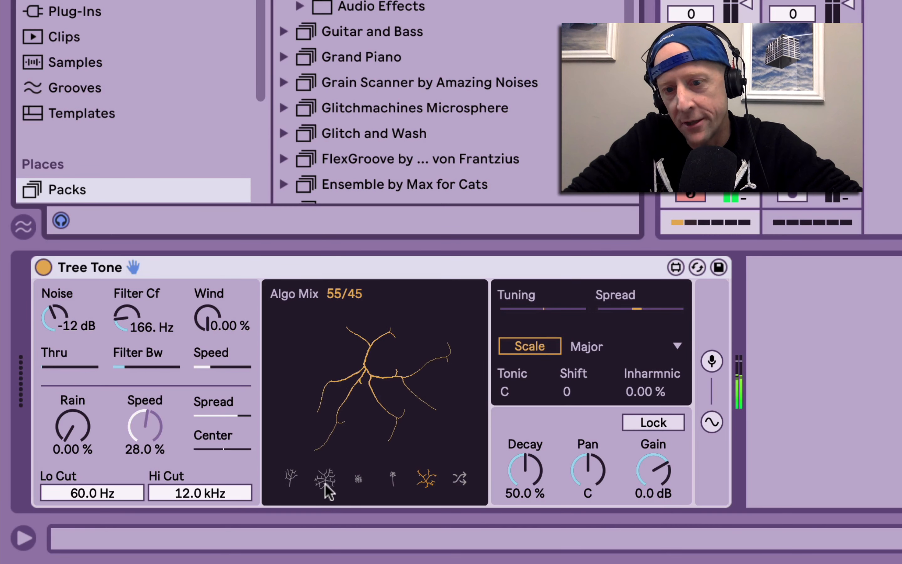
Step: Select the second tree shape in Tree Tone and try a lower Tuning, resetting it to its default
left_click(325, 481)
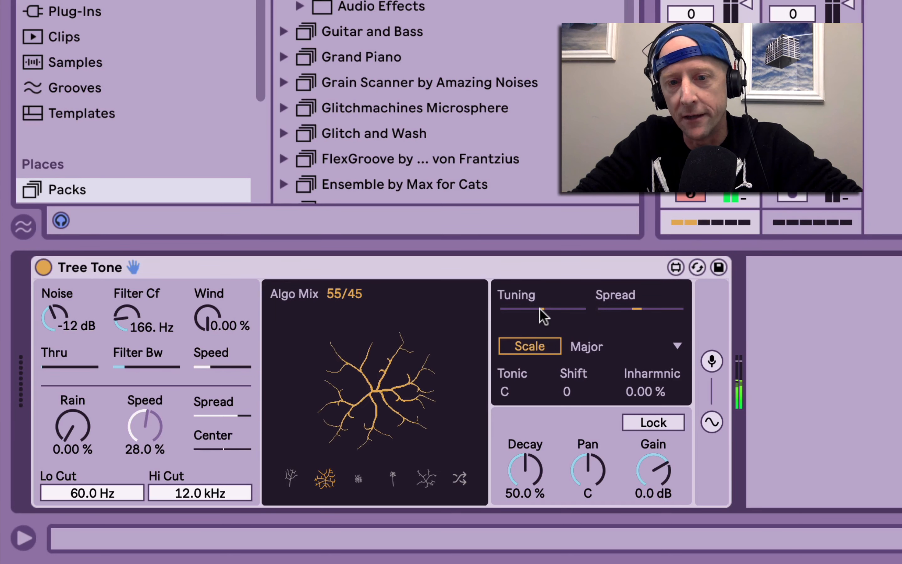
left_click_drag(539, 309, 530, 309)
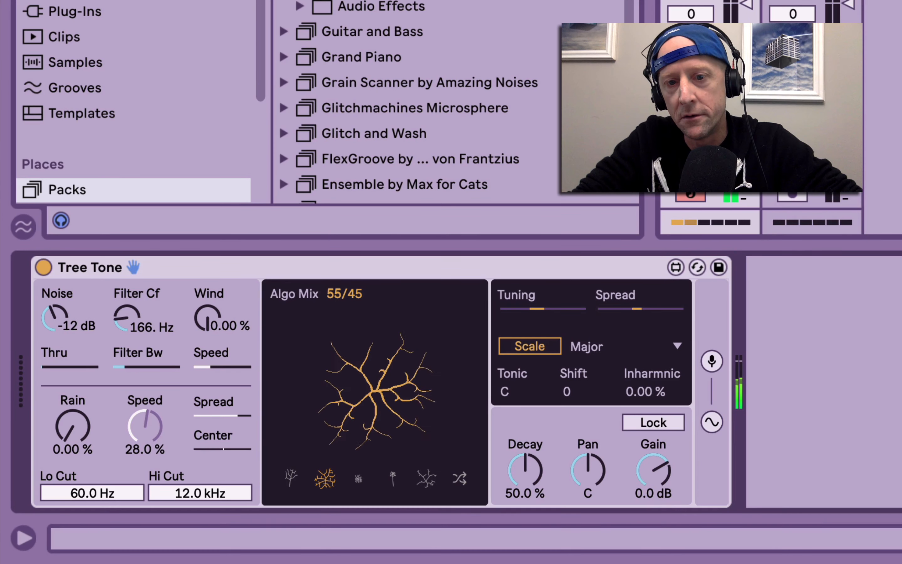
double_click(530, 314)
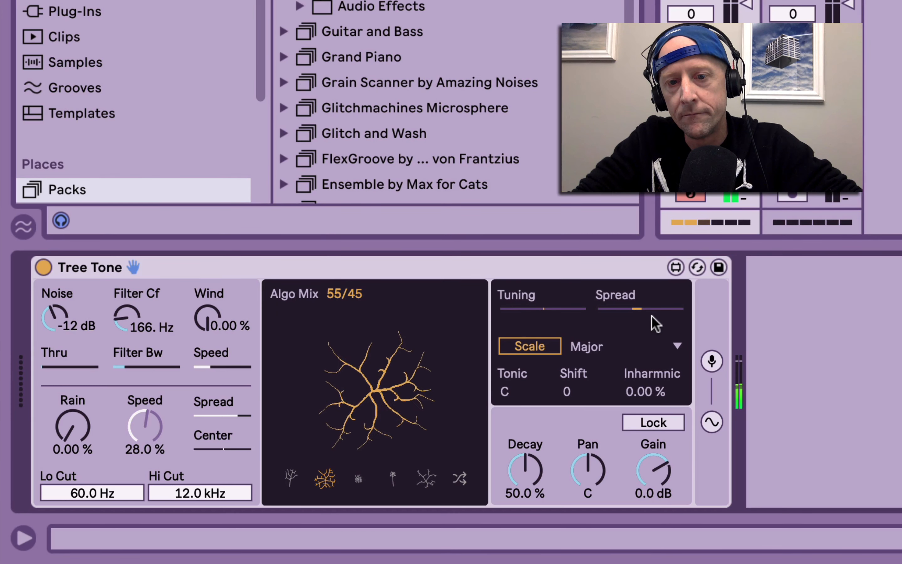
Step: Enable Scale with the Minor scale and tonic G, and lower the Tuning slightly below center
left_click(545, 346)
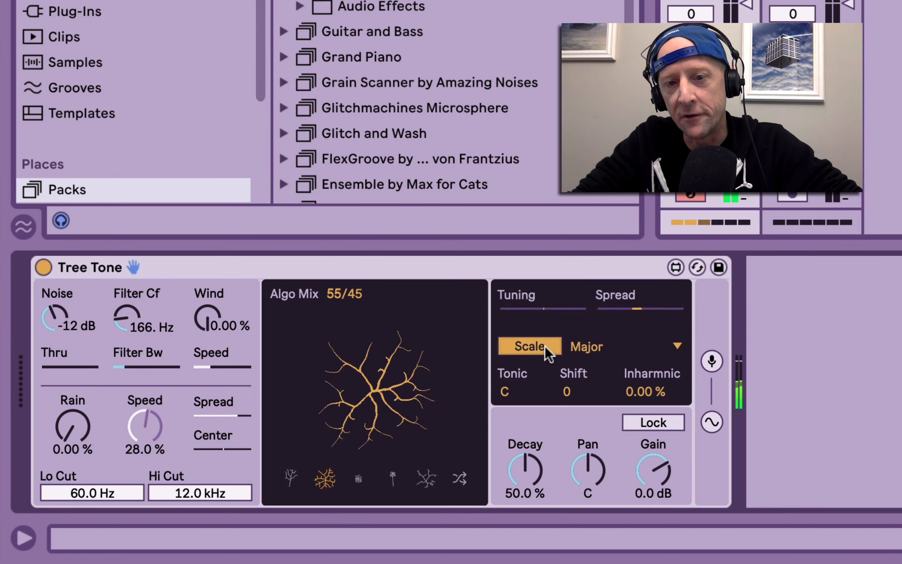
left_click(595, 345)
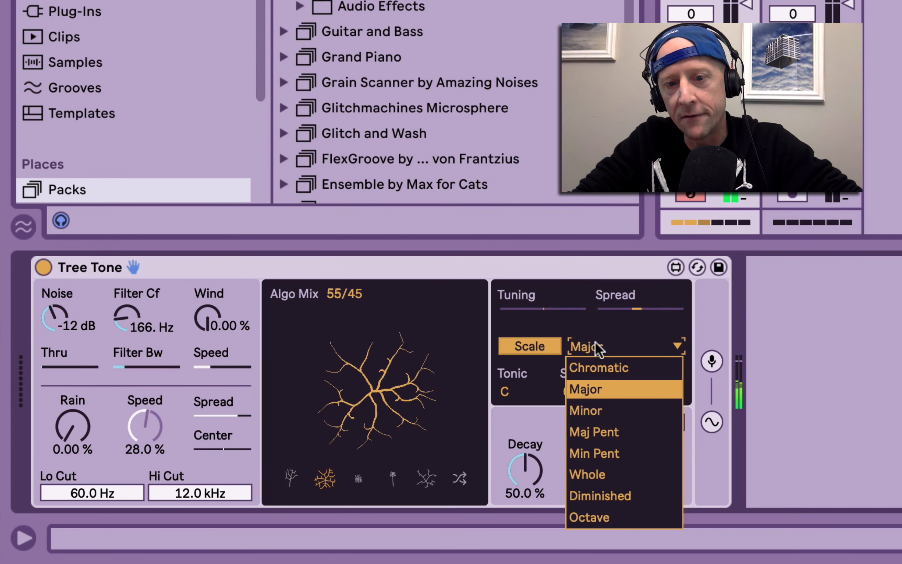
left_click(614, 412)
left_click(503, 391)
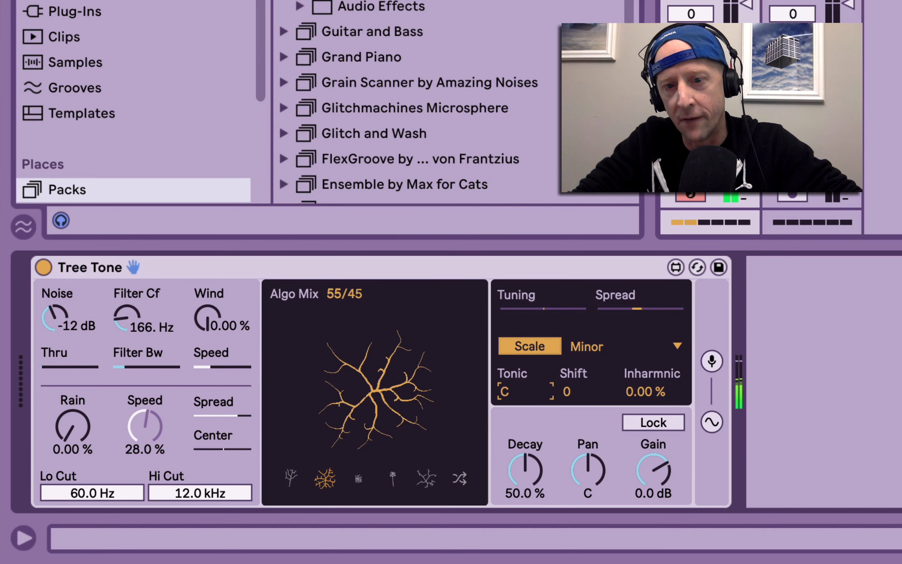
left_click_drag(503, 392, 503, 366)
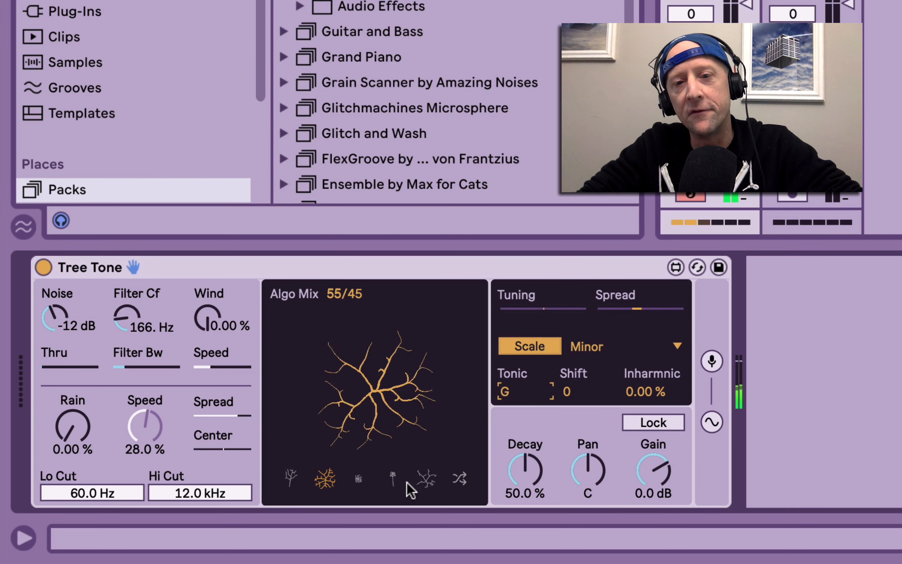
left_click_drag(543, 310, 532, 316)
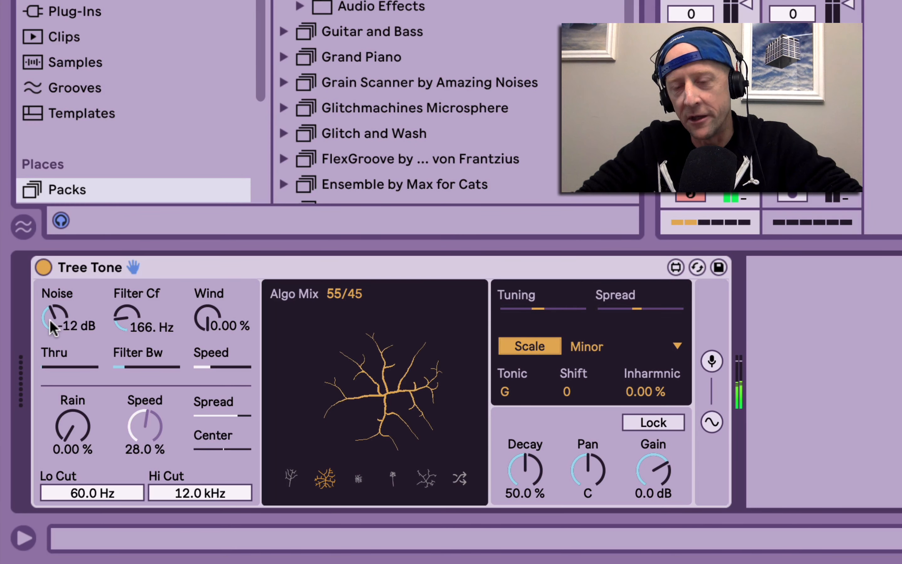
Step: Set Noise to -10 dB and its filter to a 120 Hz Filter Cf with Filter Bw widened to about half
left_click_drag(52, 327, 53, 315)
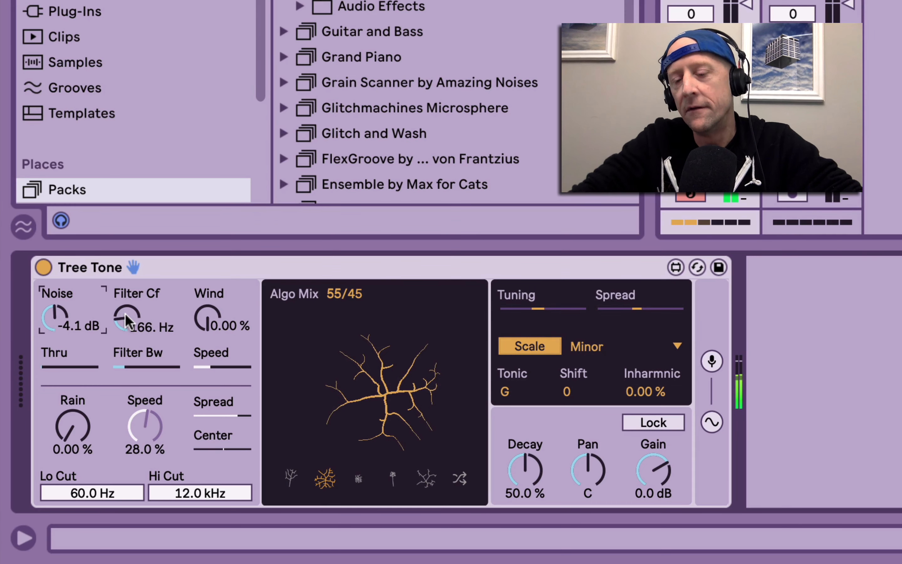
left_click_drag(127, 320, 127, 285)
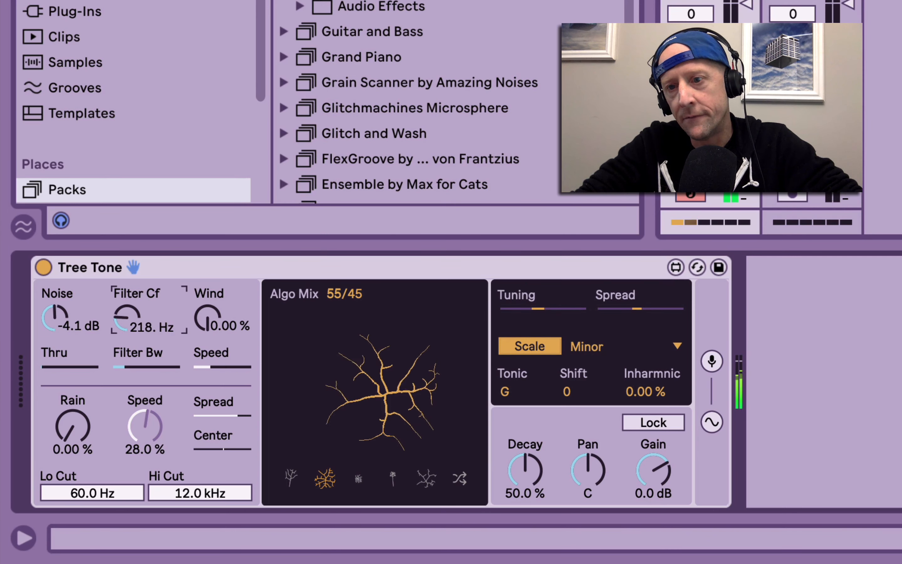
left_click_drag(126, 362, 126, 357)
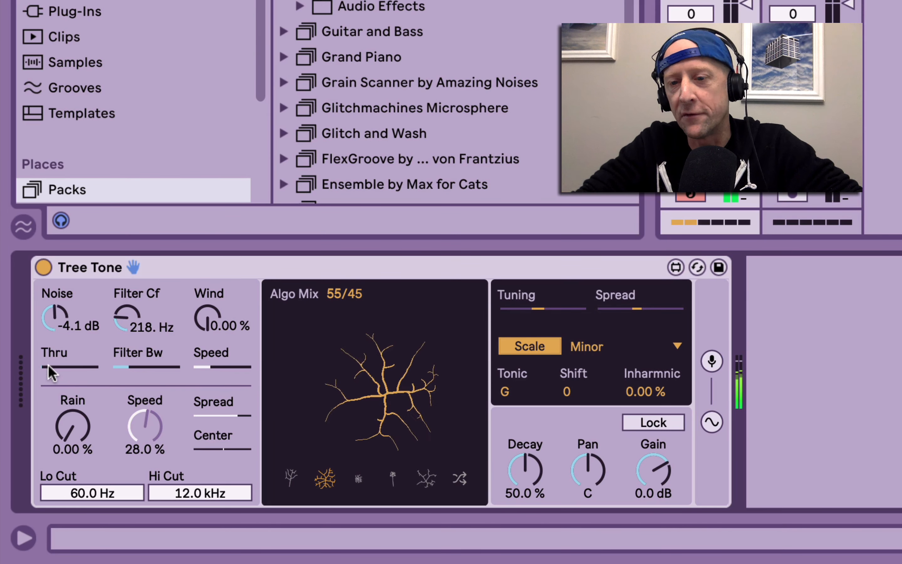
mouse_move(48, 364)
left_mouse_down()
mouse_move(49, 350)
mouse_move(48, 364)
left_mouse_up()
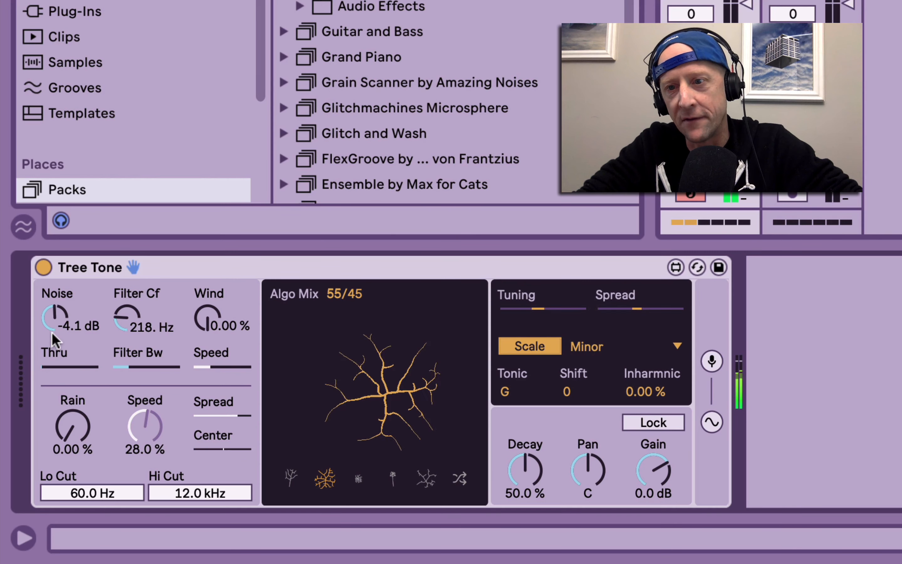
left_click_drag(60, 315, 60, 335)
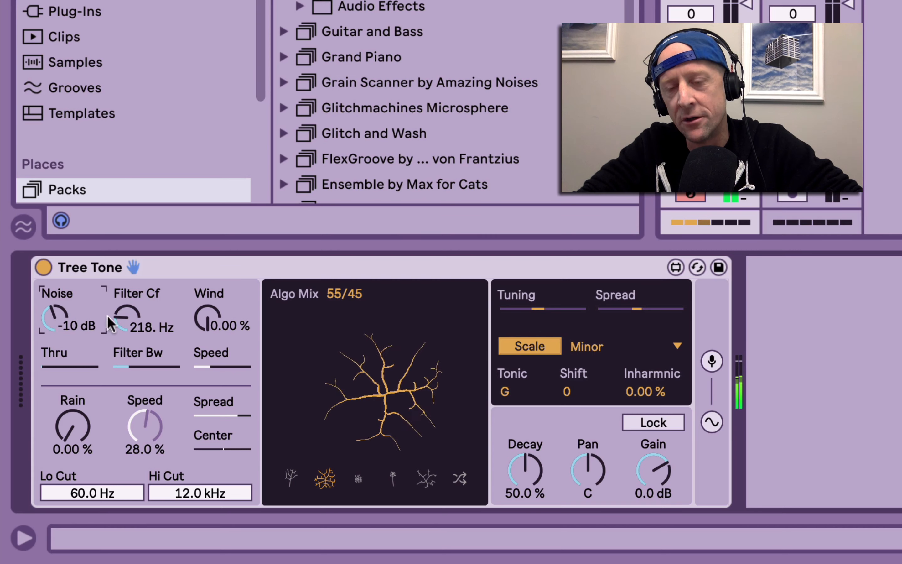
left_click_drag(134, 325, 144, 366)
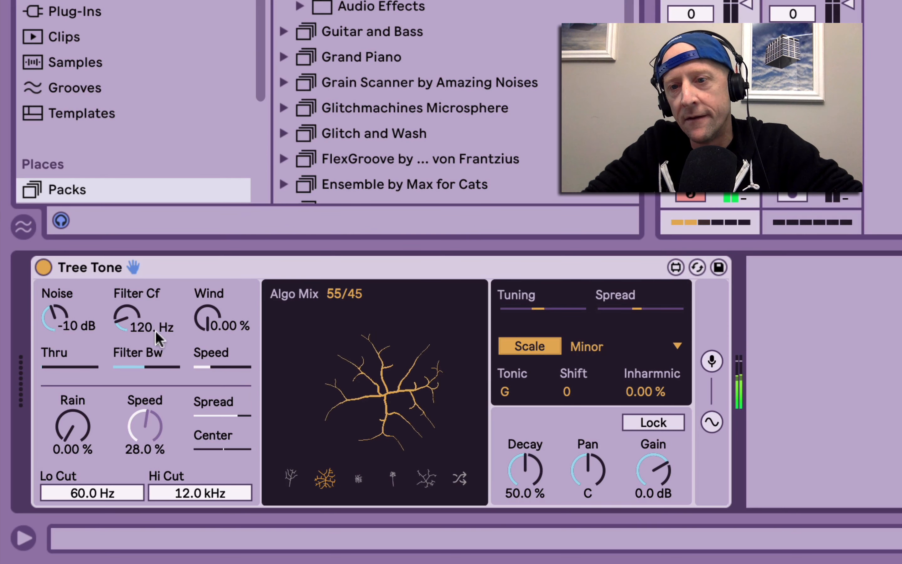
Step: Set the Wind modulation to 48.0 % and lower the noise Filter Cf to 53.2 Hz
left_click_drag(206, 319, 207, 289)
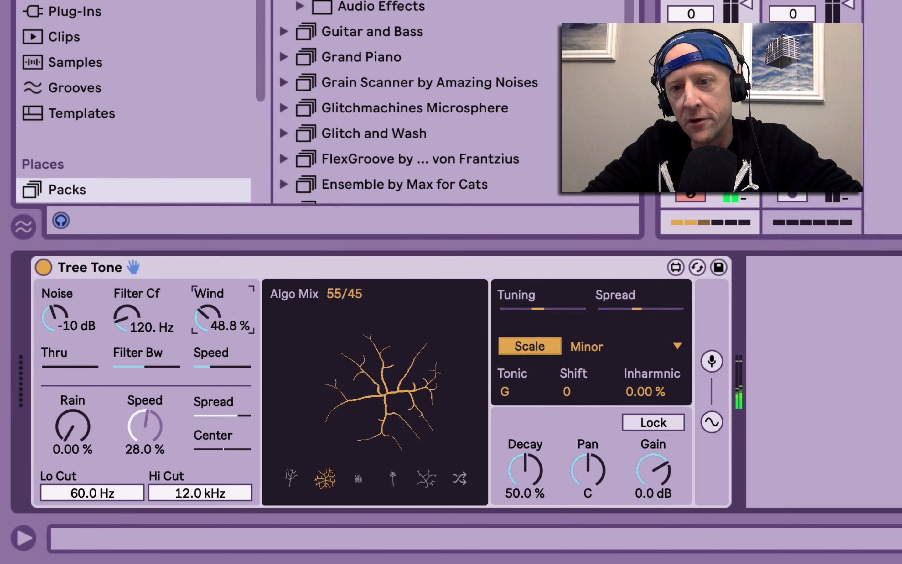
left_click_drag(207, 289, 206, 288)
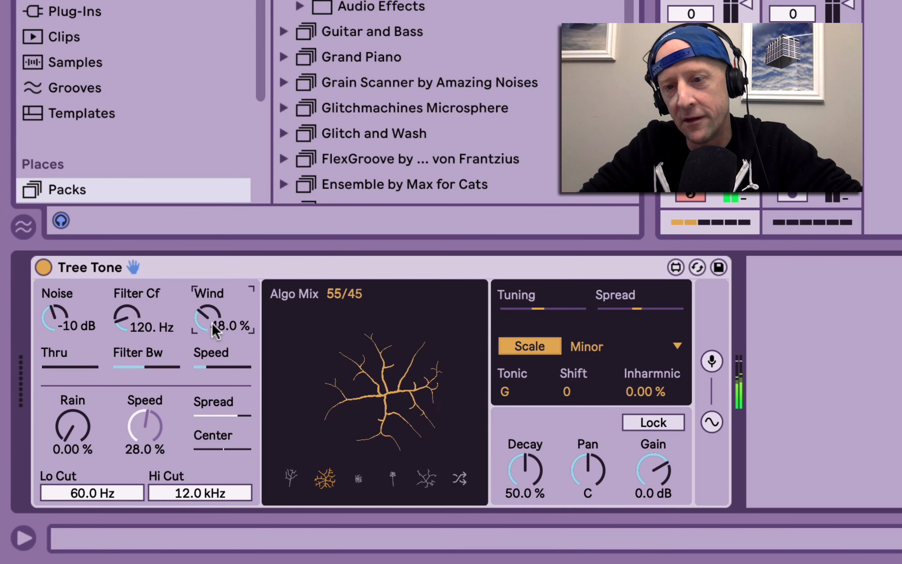
left_click_drag(128, 321, 127, 350)
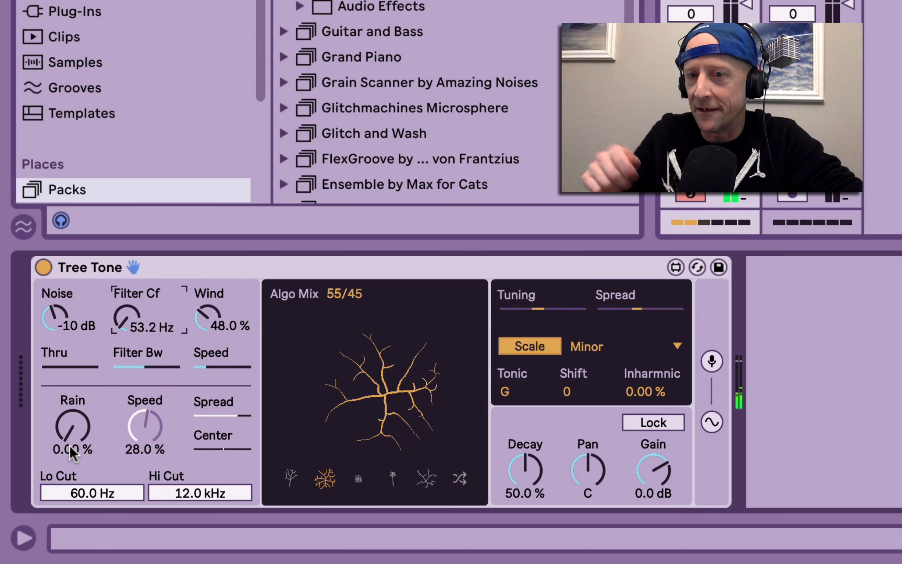
Step: Set Rain to 52.0 % with Speed at 49.3 %, lower its Center, and set Hi Cut to 10.4 kHz
left_click_drag(69, 444, 69, 399)
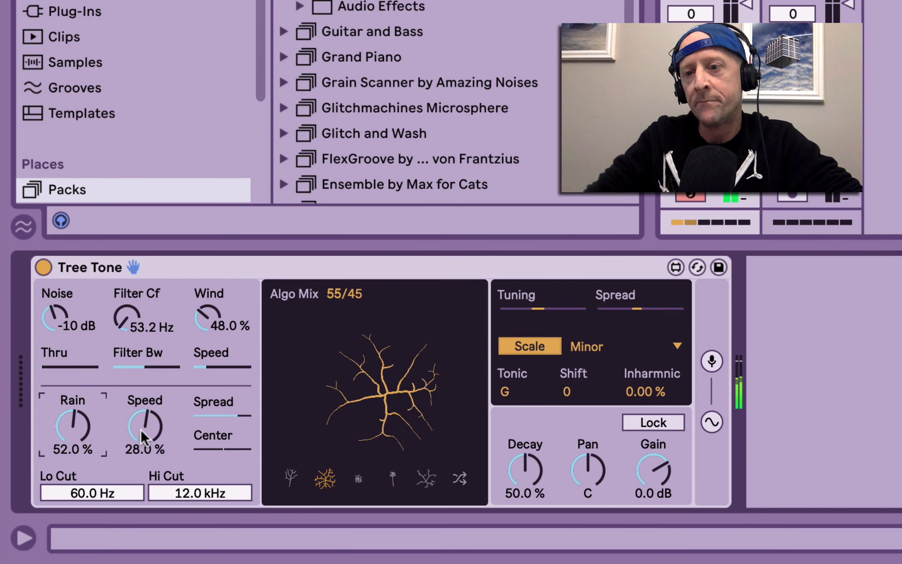
left_click_drag(149, 430, 149, 451)
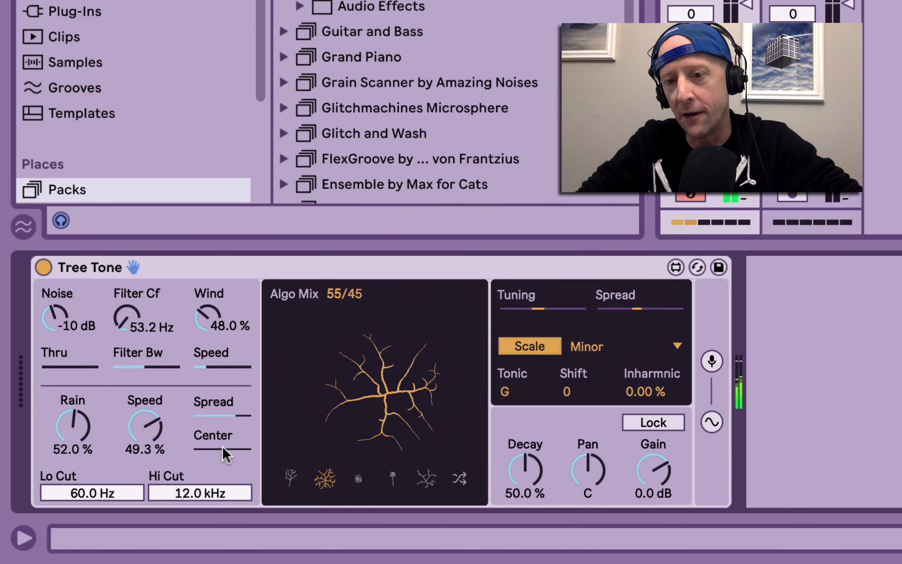
left_click_drag(221, 445, 215, 446)
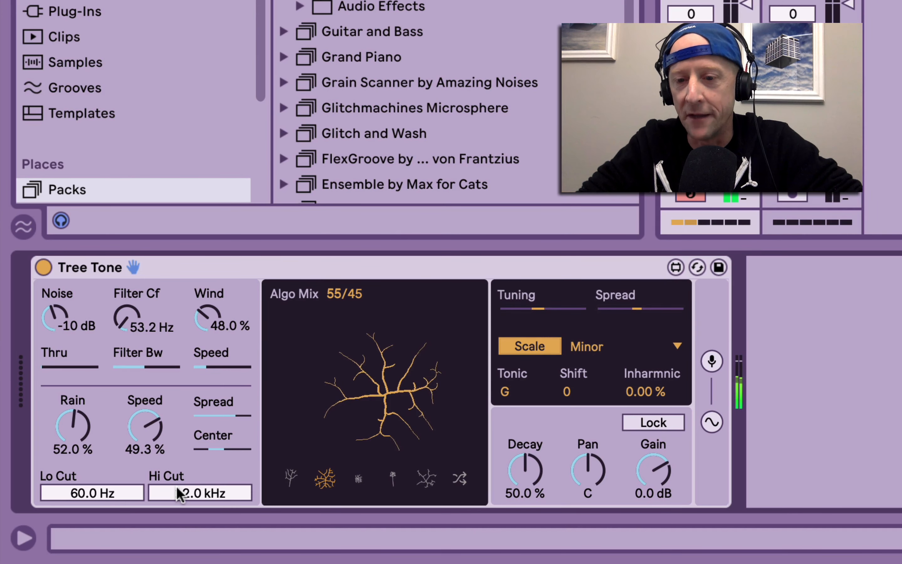
mouse_move(179, 494)
left_mouse_down()
mouse_move(179, 536)
mouse_move(179, 507)
left_mouse_up()
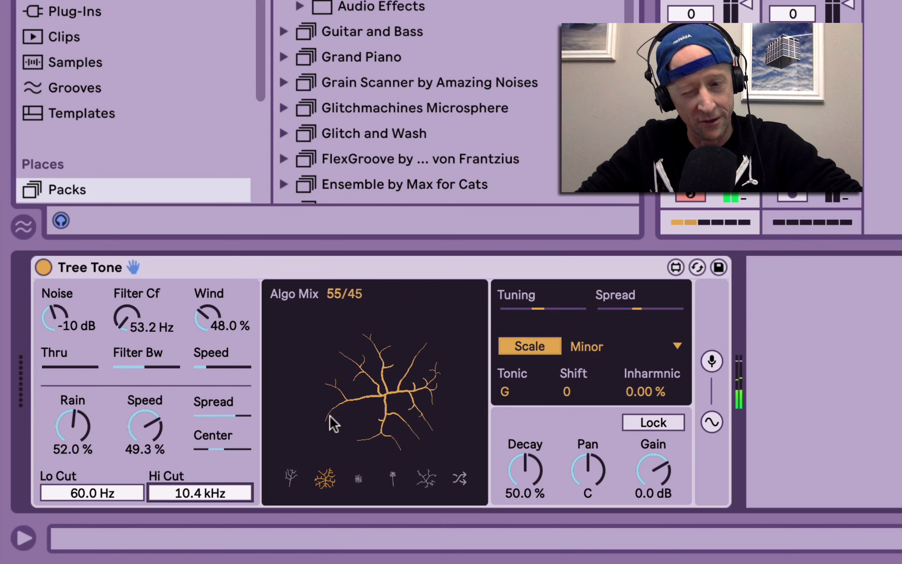
Step: Switch to the first tree shape, raise Center slightly, and set Filter Cf to 96.8 Hz, Noise to -16 dB and Rain to 42.5 %
left_click(289, 483)
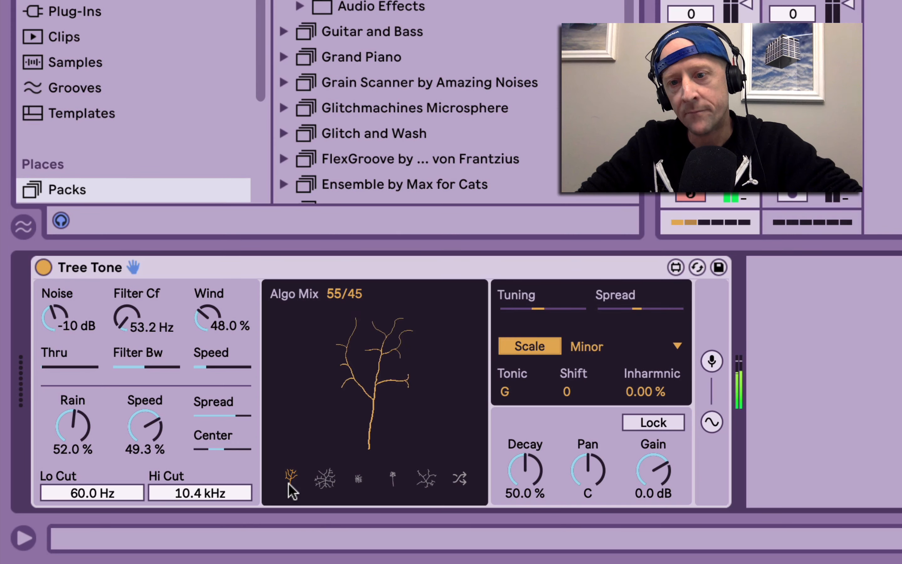
left_click_drag(210, 449, 215, 450)
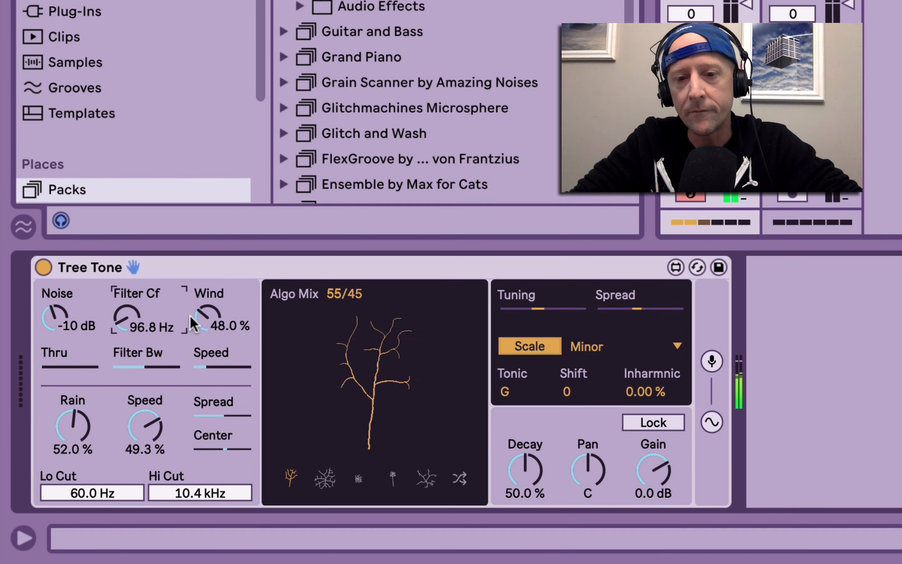
left_click_drag(55, 317, 55, 332)
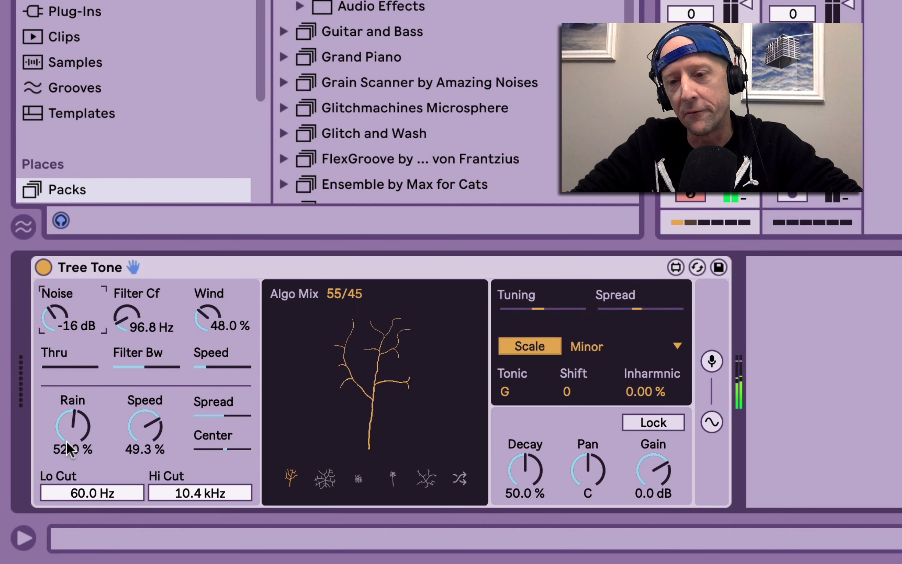
left_click_drag(71, 438, 71, 450)
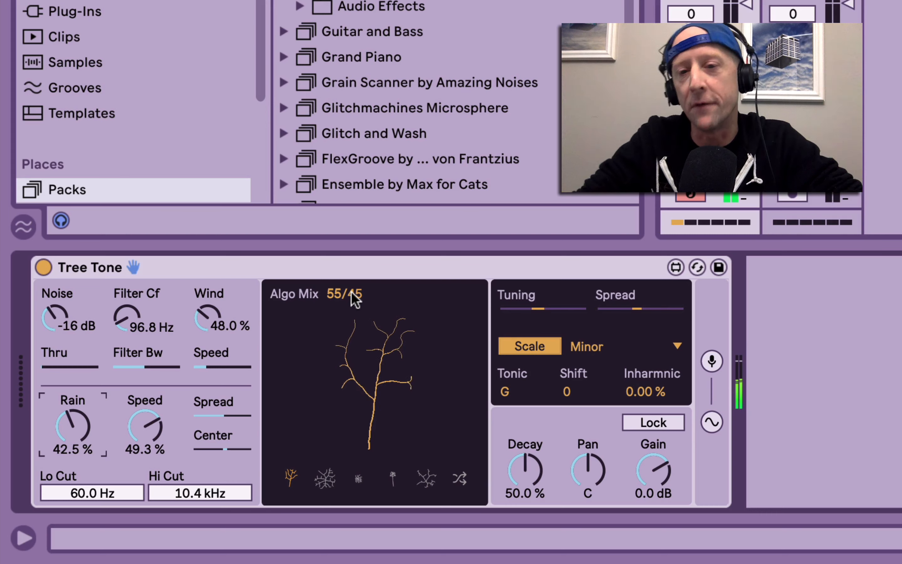
Step: Set the Algo Mix to 50/50 after trying other blends, and reshape the tree directly in its display
left_click_drag(350, 290, 350, 257)
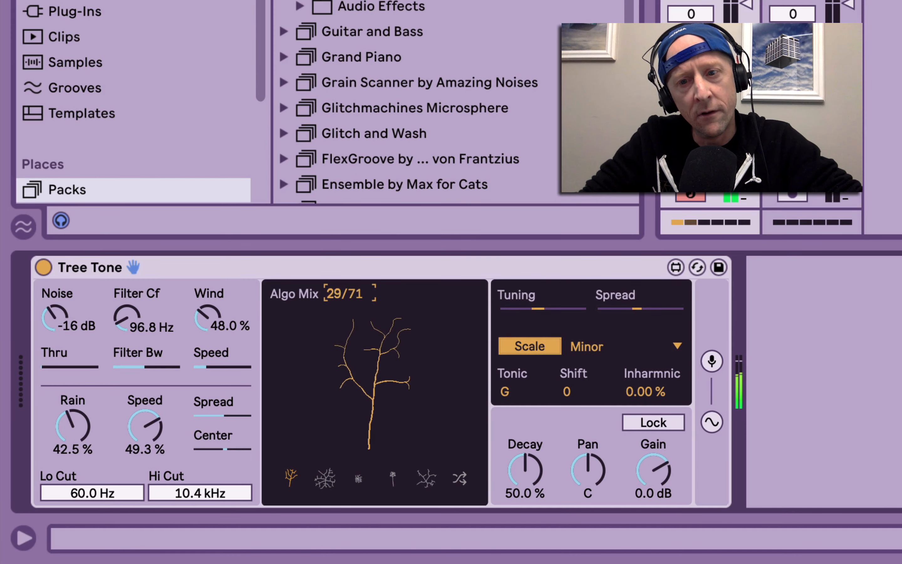
left_click_drag(351, 292, 352, 297)
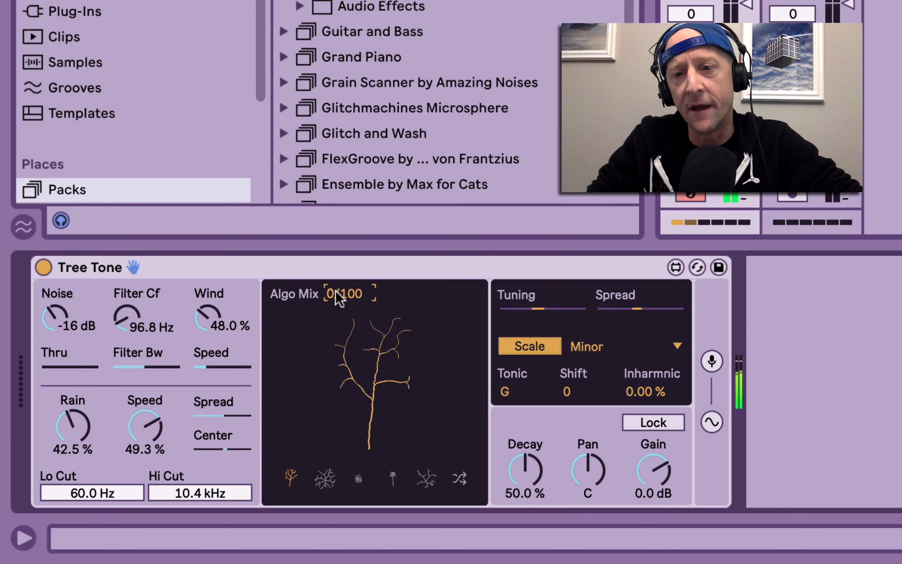
left_click_drag(343, 287, 343, 256)
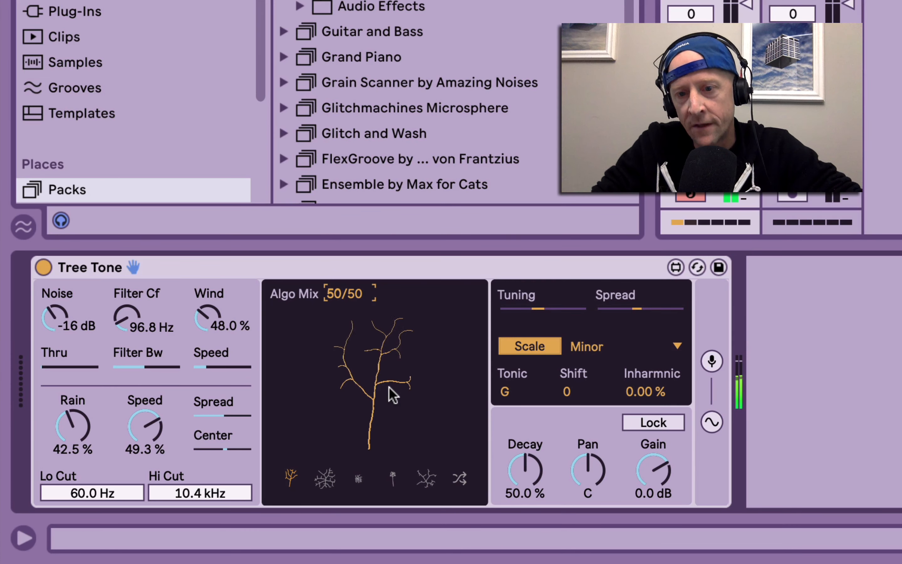
left_click(391, 408)
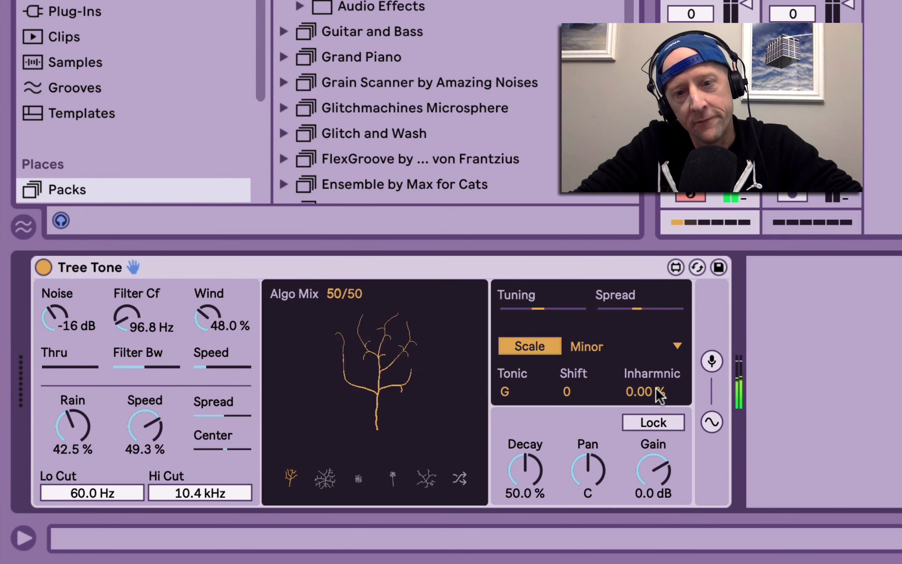
Step: Set the resonators' Inharmnic amount to 16.5 % and their Decay to 78.3 %
left_click_drag(656, 388, 656, 366)
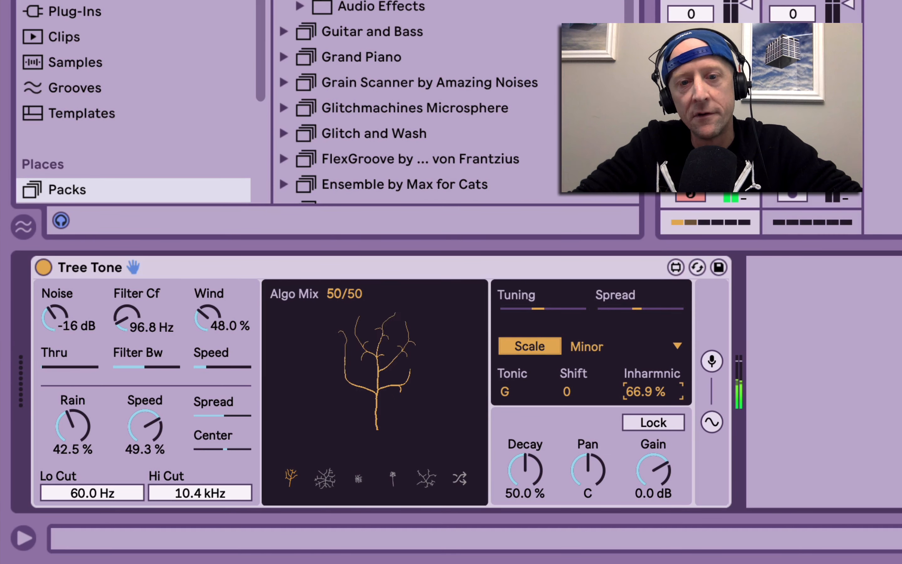
left_click_drag(659, 393, 659, 441)
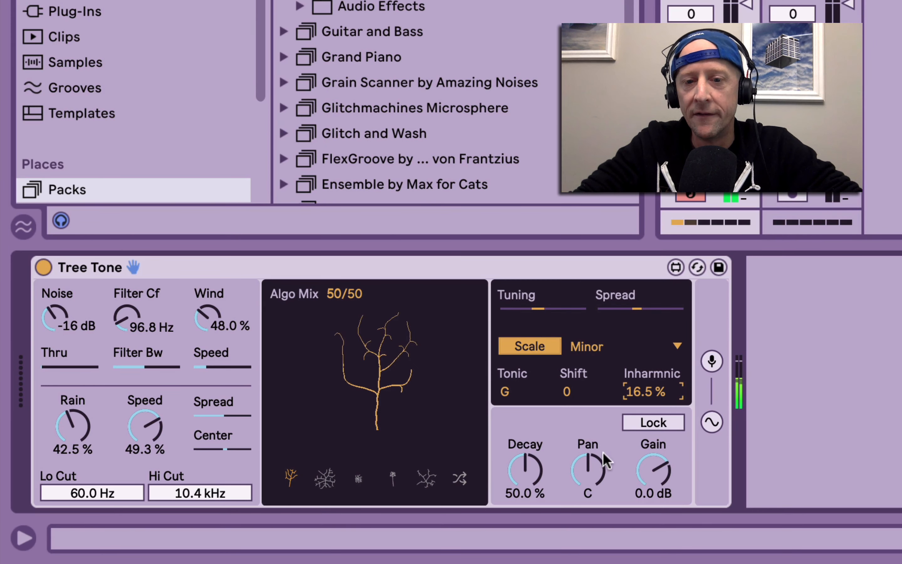
left_click_drag(522, 484, 521, 463)
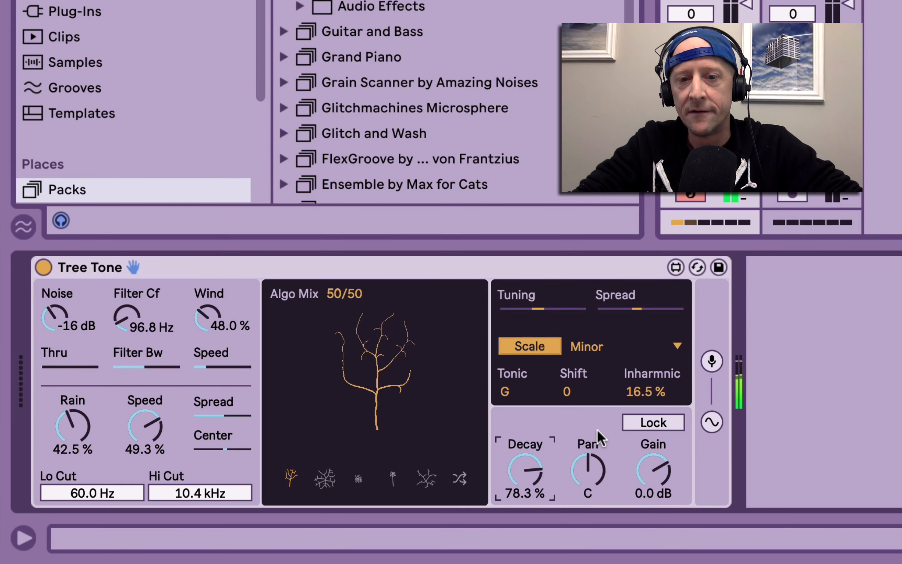
Step: Try the output Lock on and off, and open the Input Routing section for external audio
left_click(638, 422)
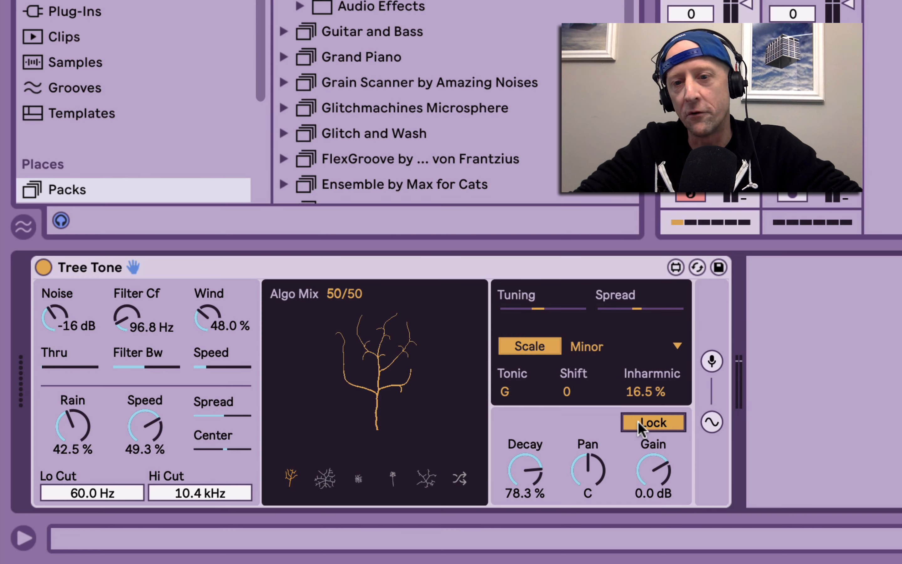
left_click(639, 425)
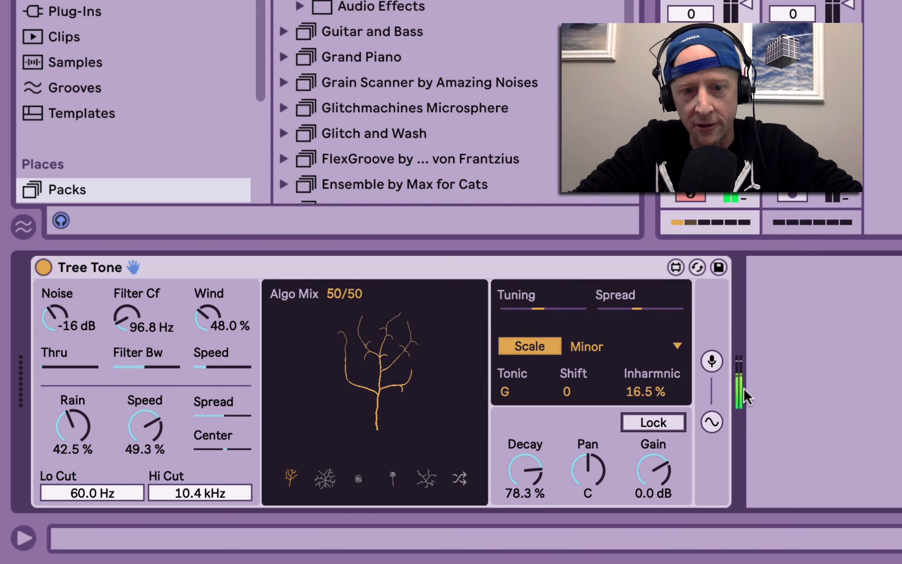
left_click(712, 360)
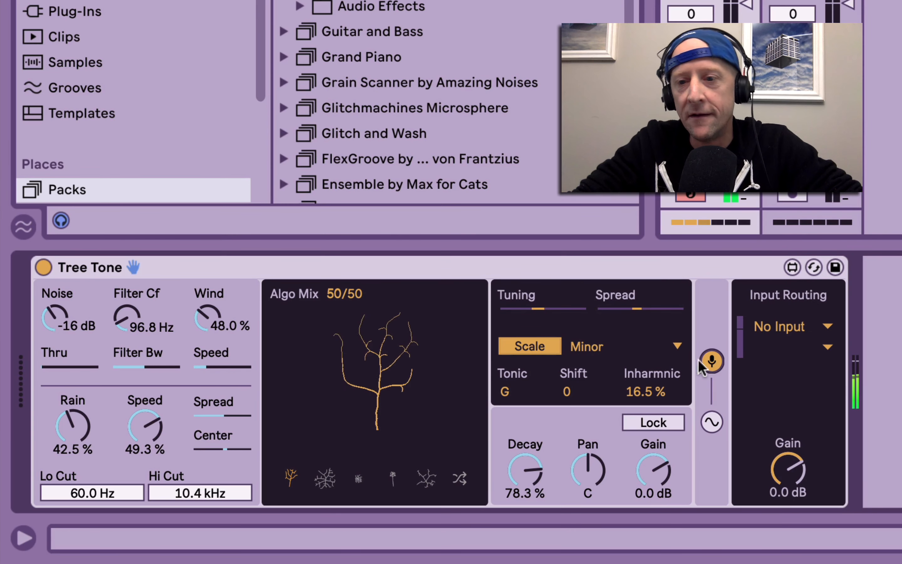
Step: Silence the Noise at -inf dB and Rain at 0.00 %, and route Ext. In channels 1/2 into the resonators
left_click_drag(54, 320, 54, 358)
left_click_drag(72, 436, 72, 470)
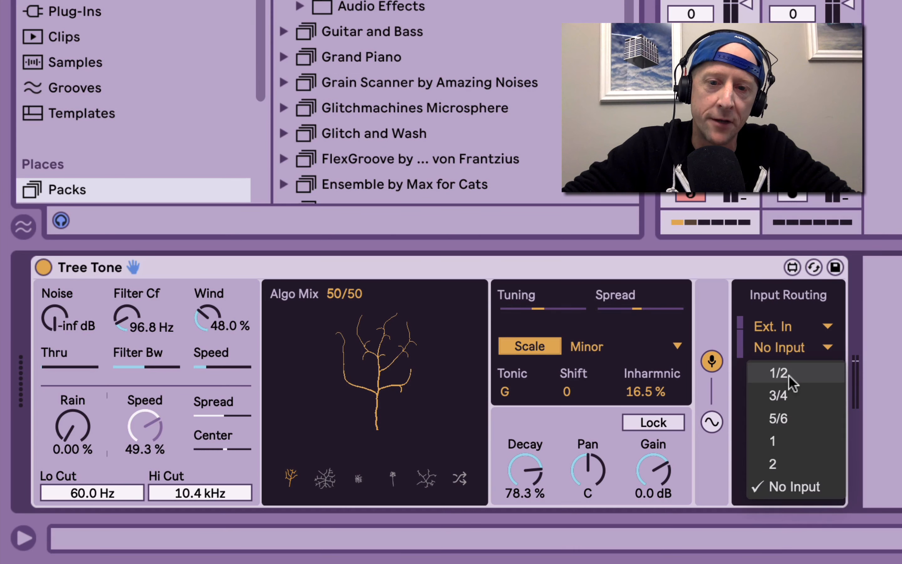
left_click(790, 376)
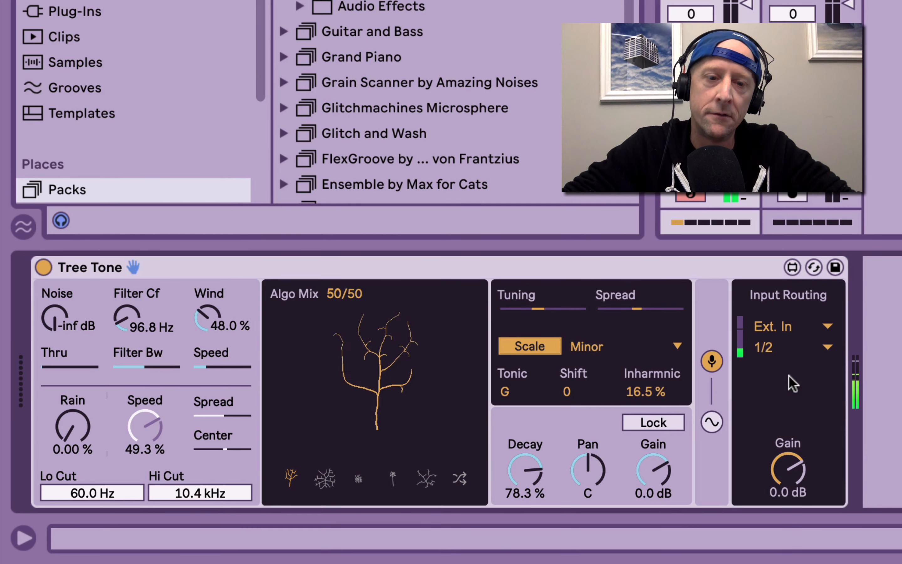
Step: Set Filter Cf to 1.55 kHz and Decay to 86.2 % after trying 43.7 %, and briefly hide the Input Routing section
left_click_drag(521, 485, 521, 515)
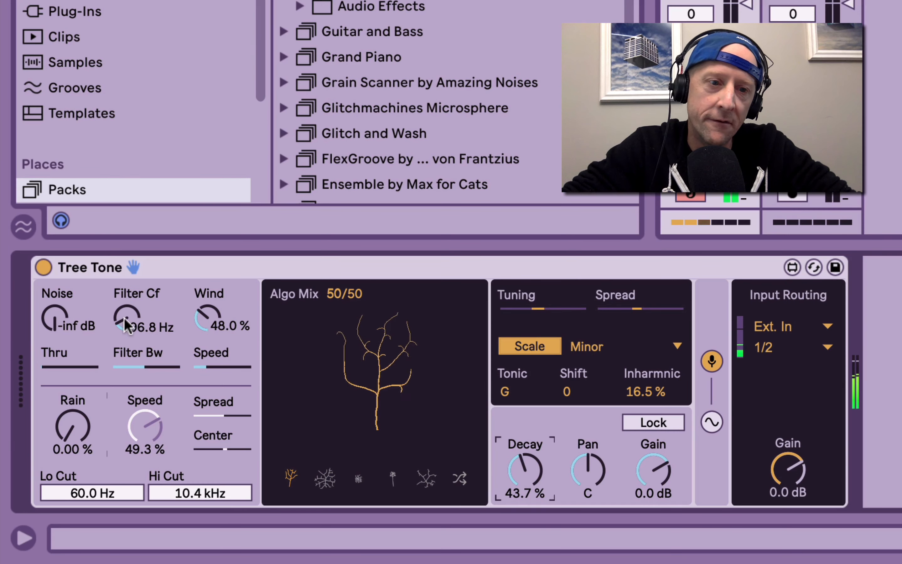
left_click_drag(123, 316, 123, 273)
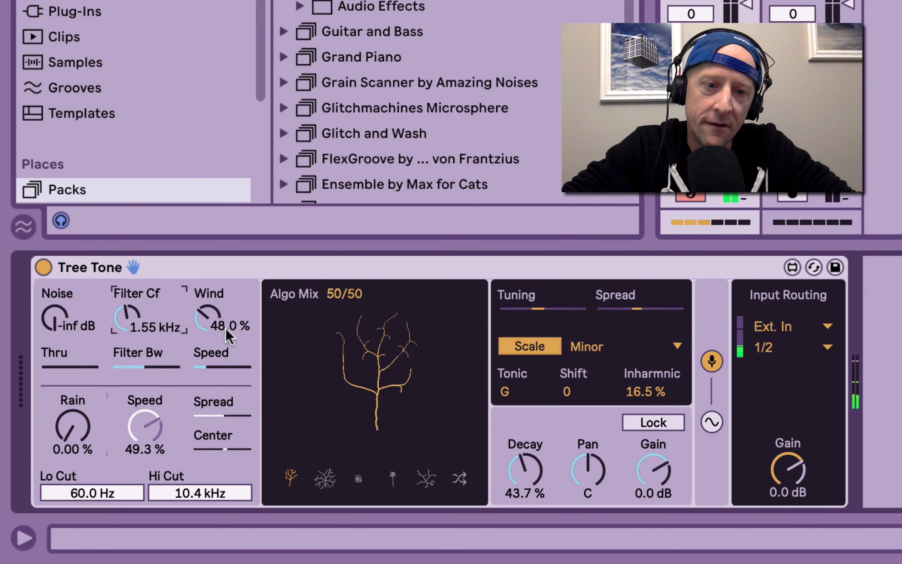
left_click_drag(516, 466, 516, 442)
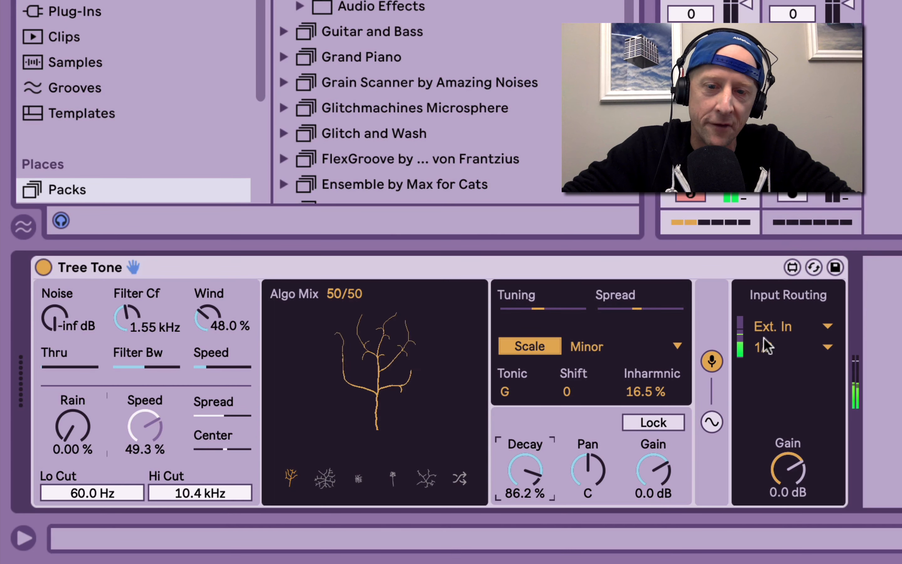
left_click(710, 362)
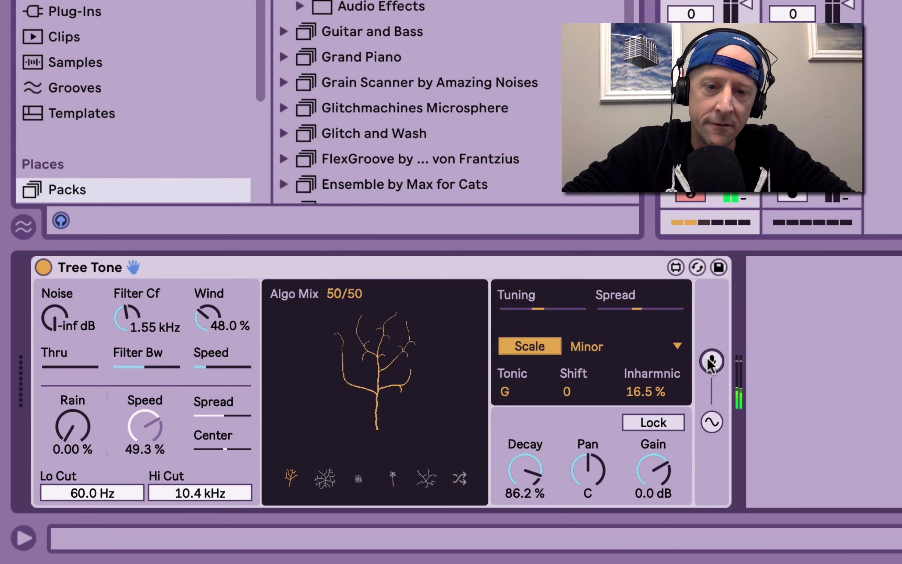
left_click(711, 361)
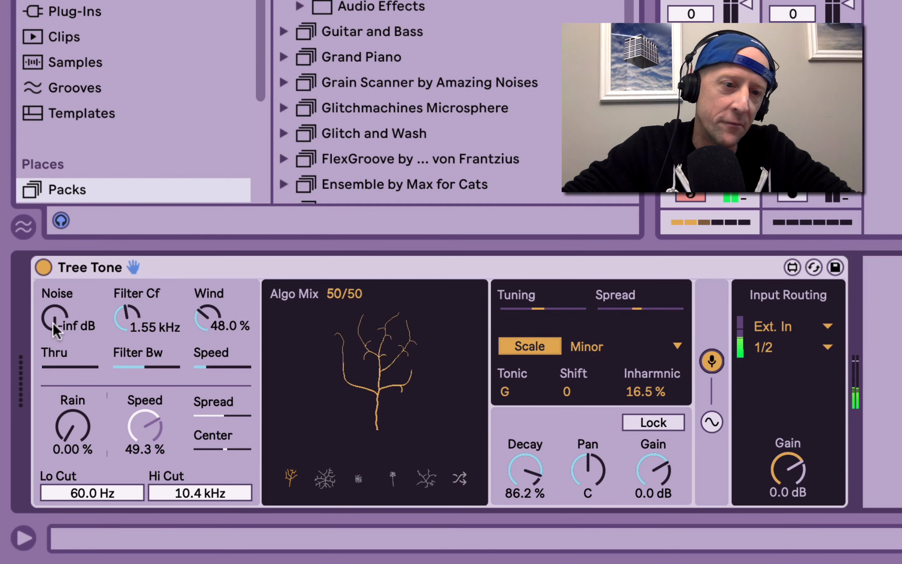
Step: Blend the built-in exciters back in with Noise at -23 dB, Filter Cf at 272 Hz and Rain at 49.6 %
left_click_drag(56, 330, 57, 323)
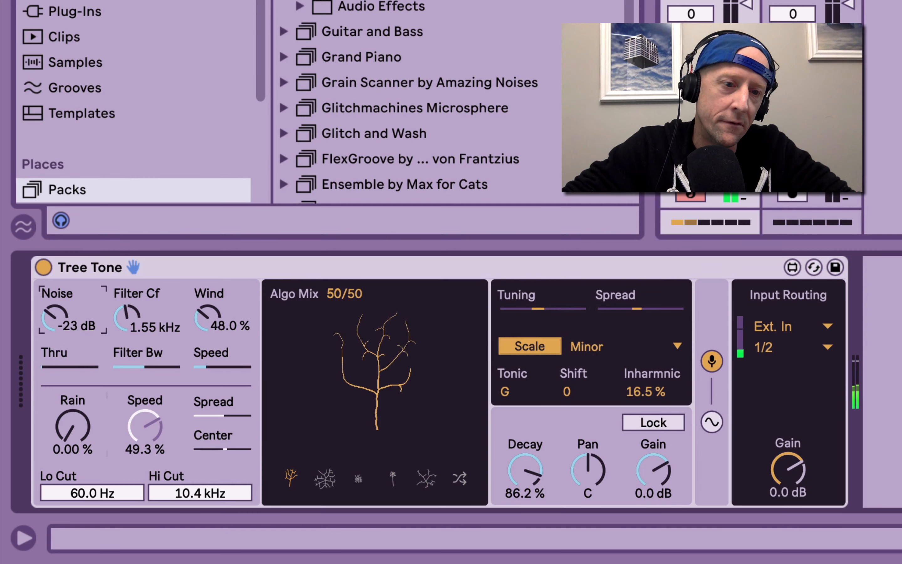
left_click_drag(125, 326, 125, 341)
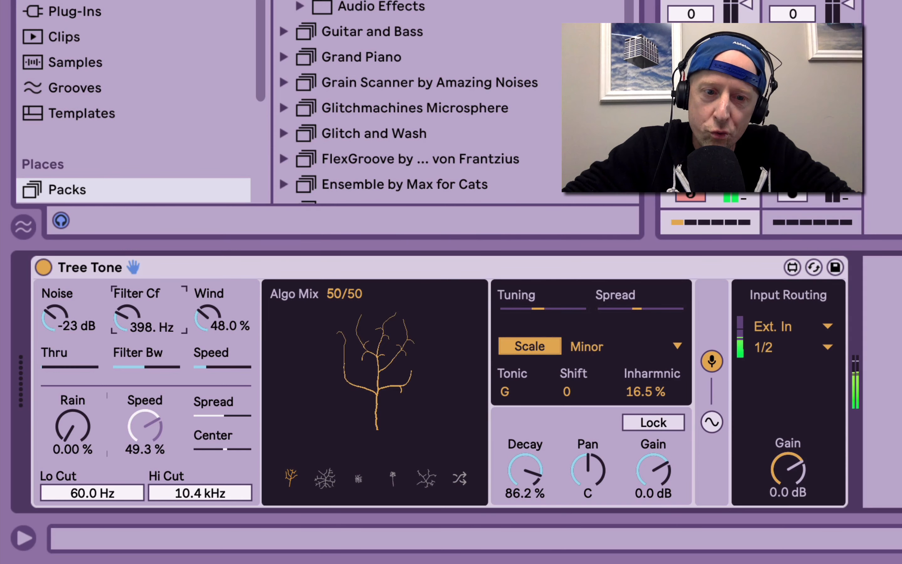
left_click_drag(136, 327, 136, 330)
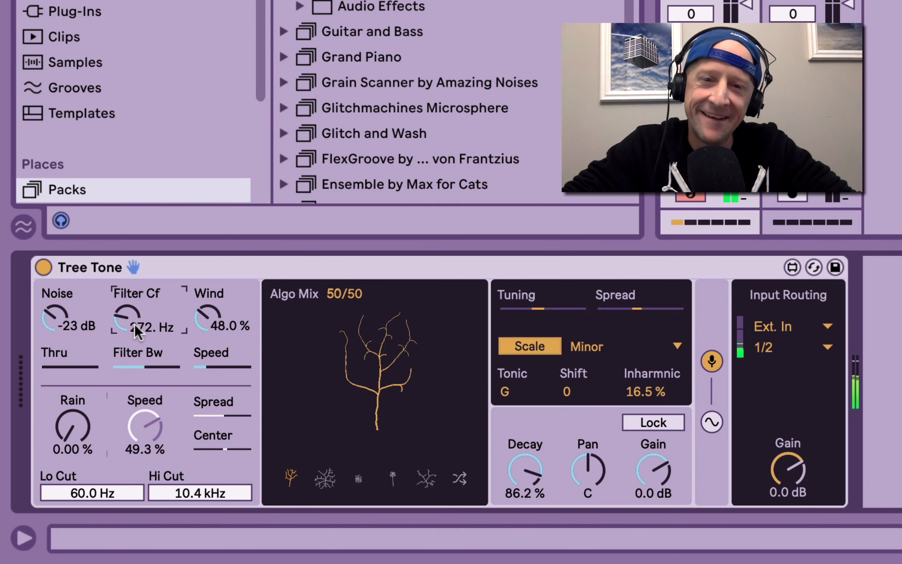
left_click_drag(78, 425, 78, 412)
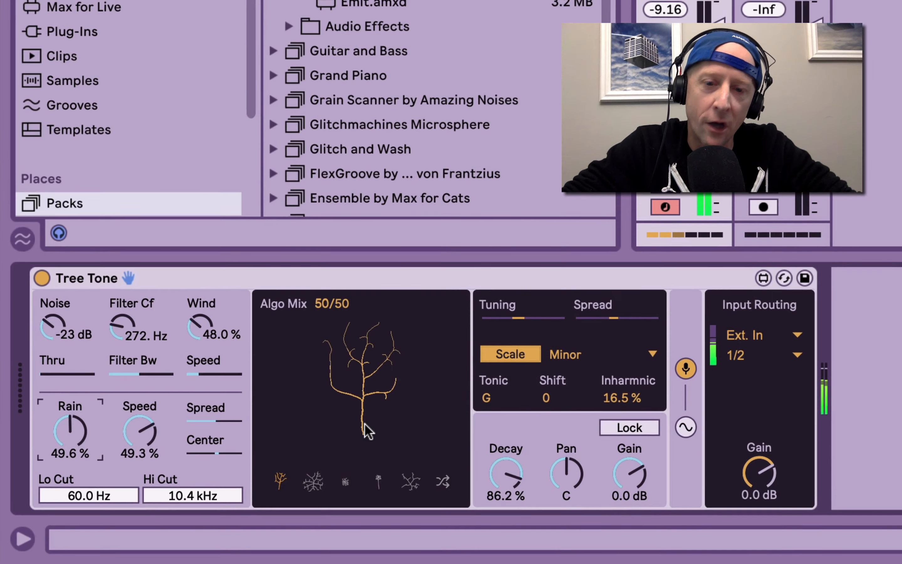
Step: Open the modulation sources and set LFO 1 to a triangle wave with a rate of 0.08 Hz
left_click(640, 436)
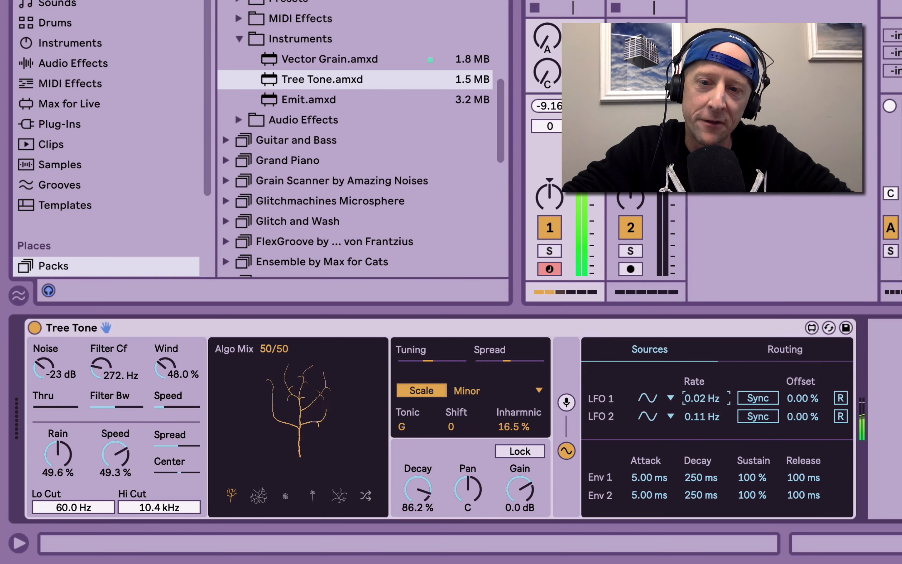
left_click(669, 400)
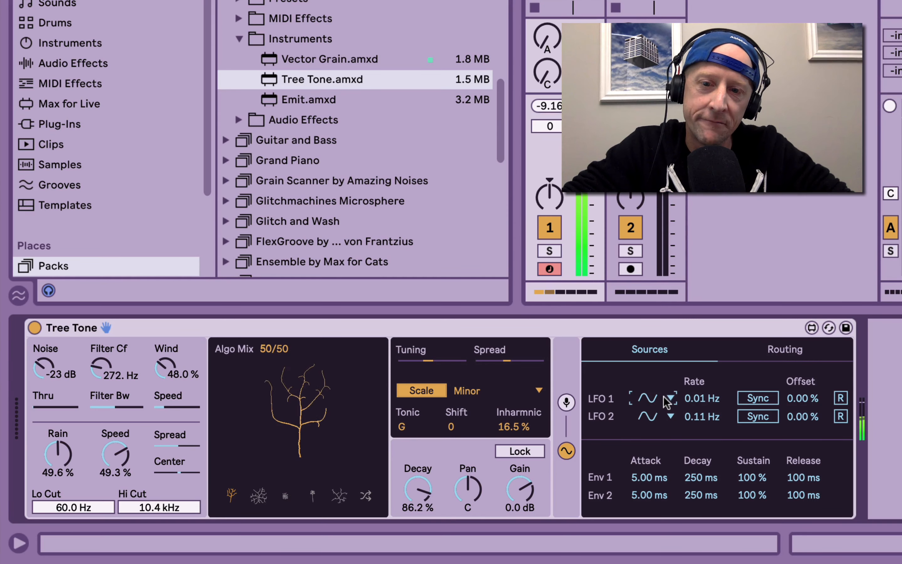
left_click(664, 398)
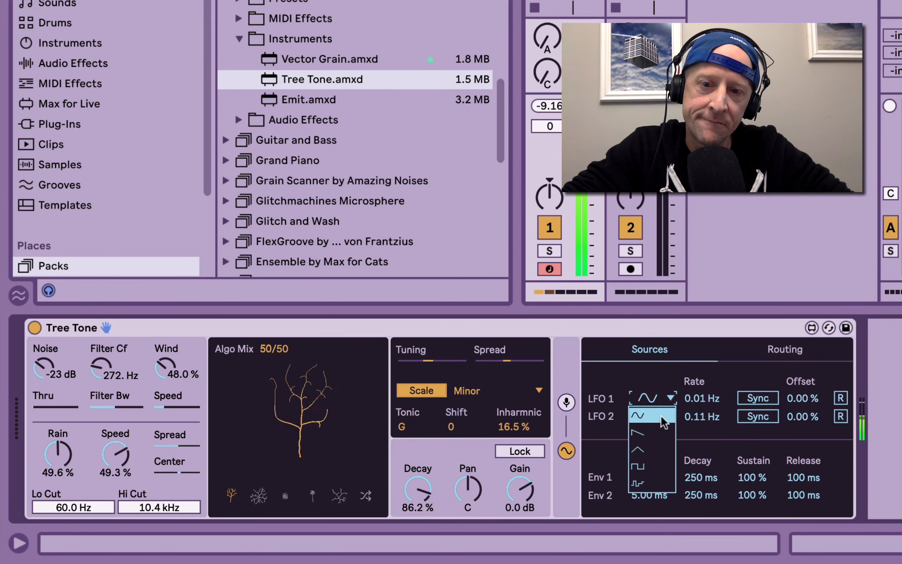
left_click(650, 444)
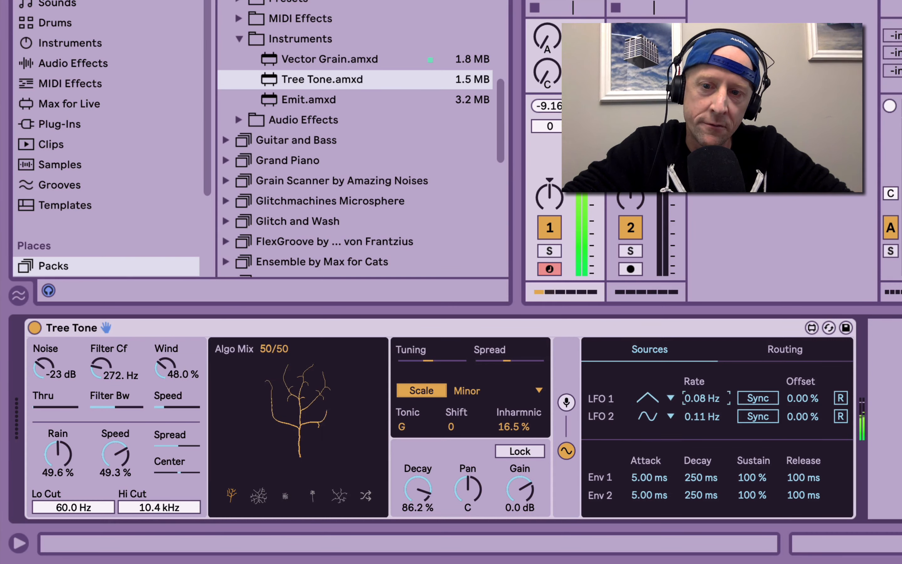
Step: In the modulation routing, assign LFO 1's Dest A to FilterBw with an amount of 100 %
left_click(769, 354)
scroll(680, 456, "down", 3)
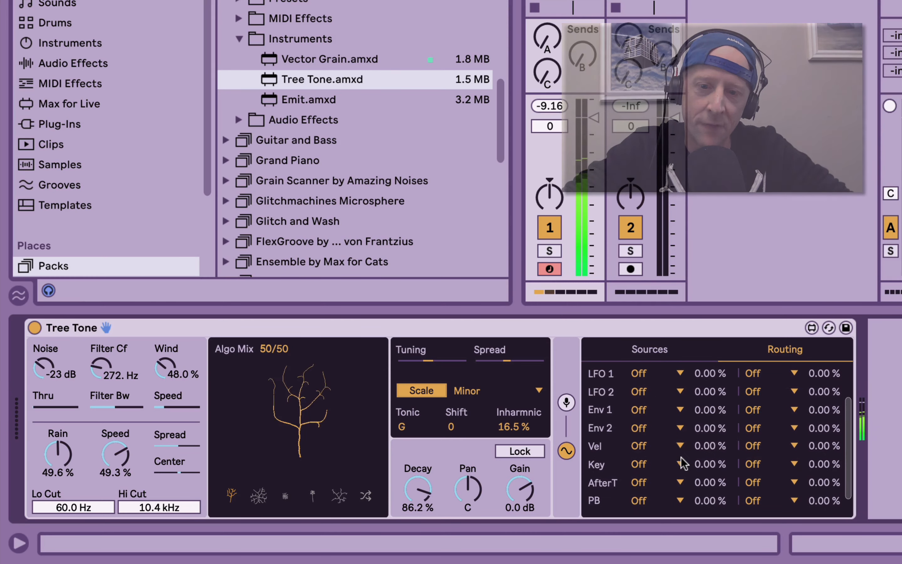
scroll(680, 456, "up", 1)
scroll(680, 456, "up", 2)
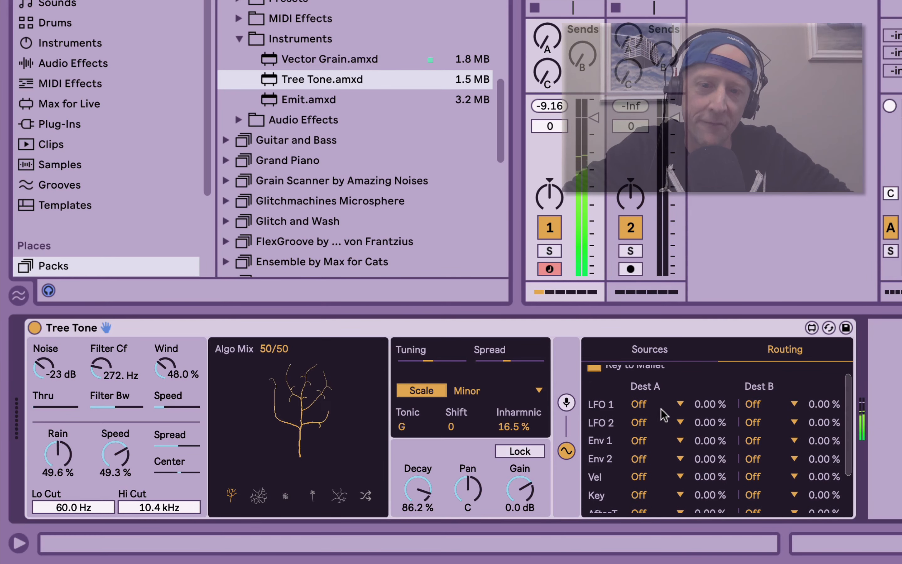
left_click(664, 414)
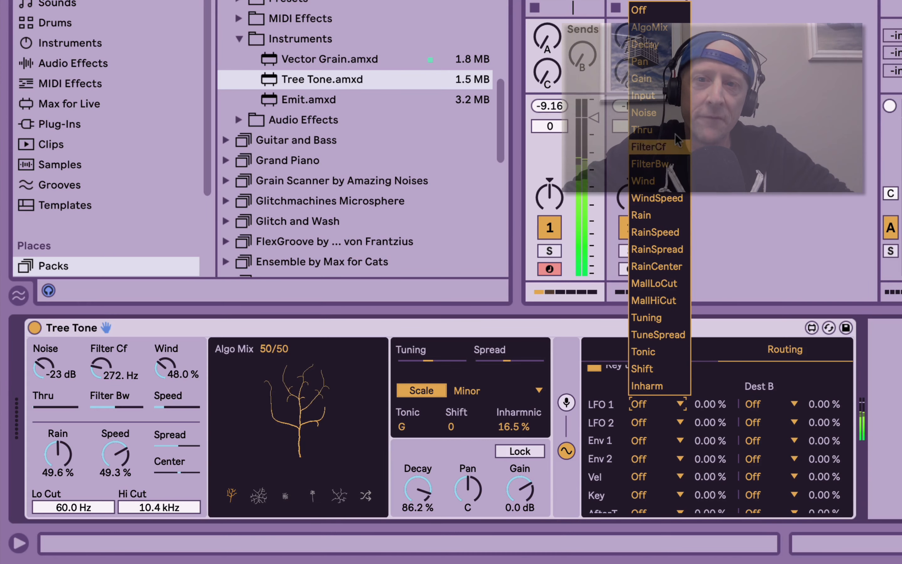
left_click(672, 166)
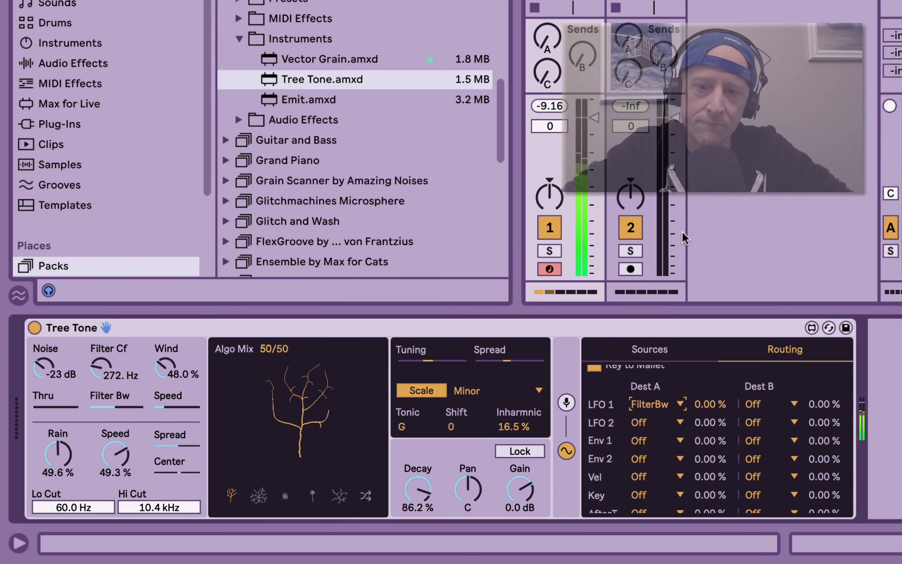
left_click_drag(711, 399, 711, 354)
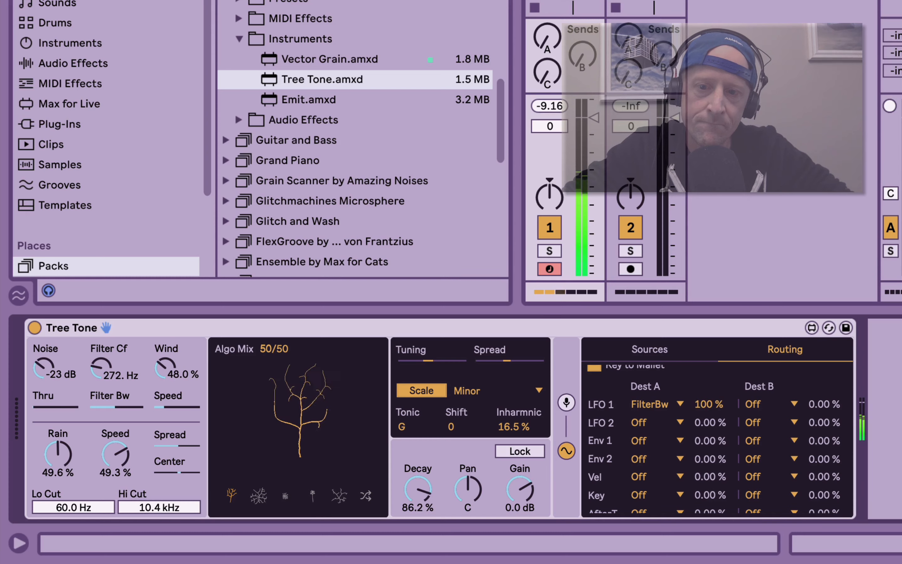
Step: Assign LFO 1's Dest B to RainSpeed with an amount of -100 %
left_click(763, 402)
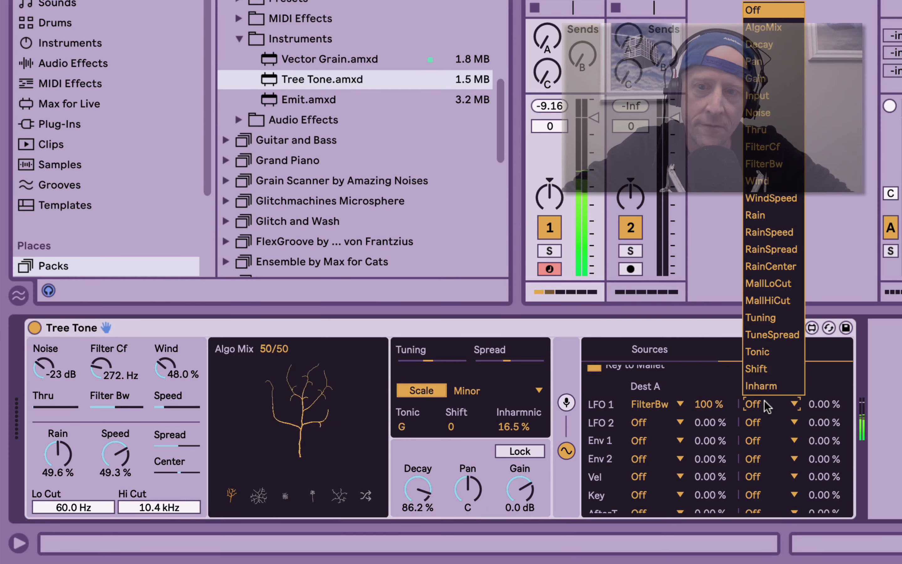
left_click(775, 232)
left_click_drag(816, 403, 816, 438)
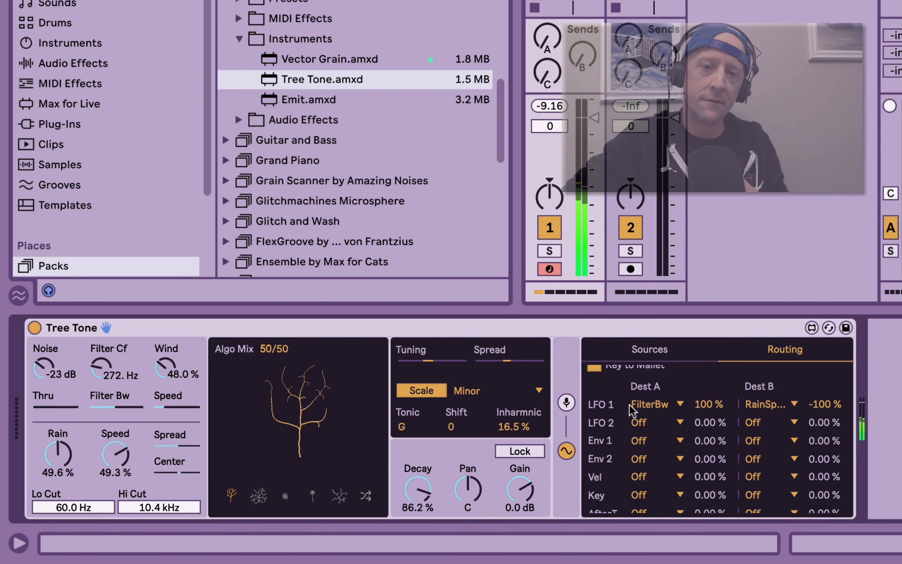
Step: Look through the modulation routing list, and reduce LFO 1's amounts to 40.2 % for Dest A and -55.9 % for Dest B
scroll(628, 404, "up", 1)
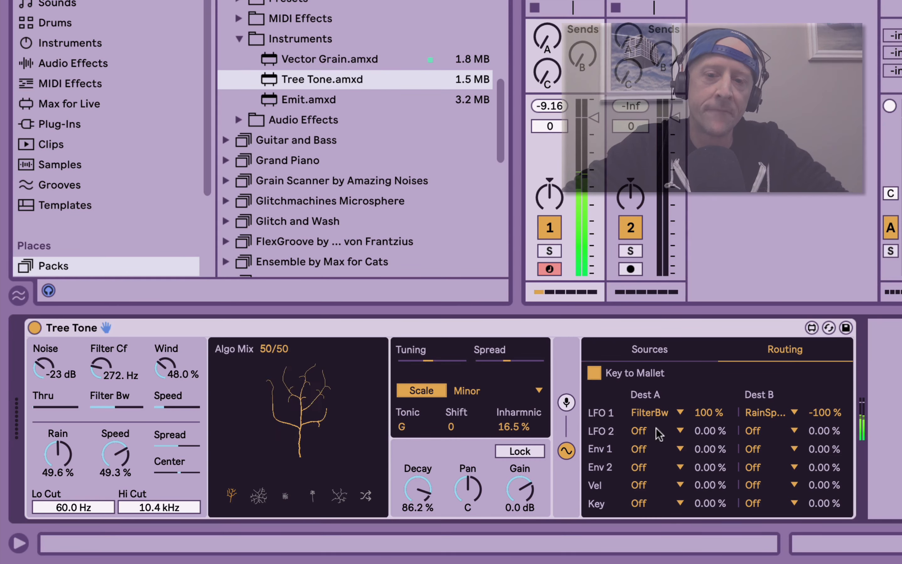
scroll(656, 429, "down", 3)
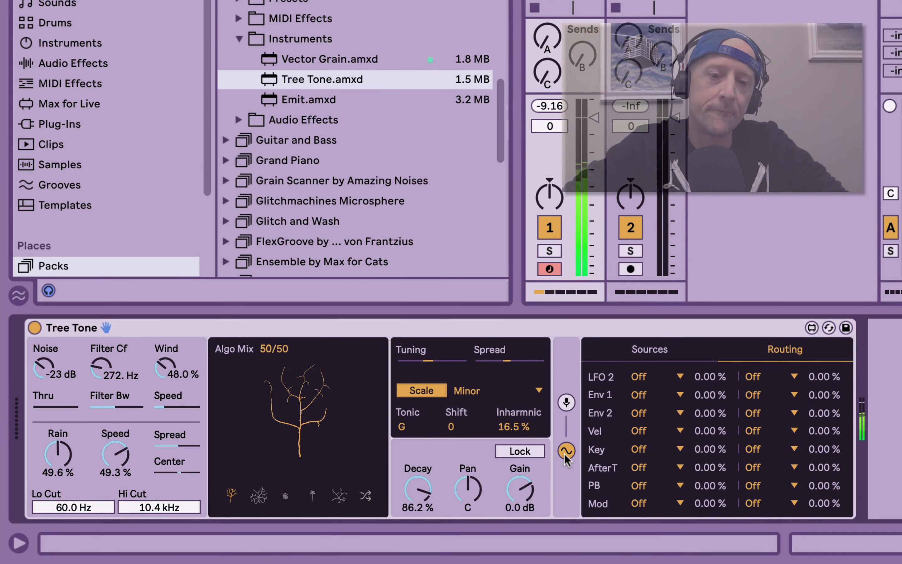
scroll(717, 432, "up", 3)
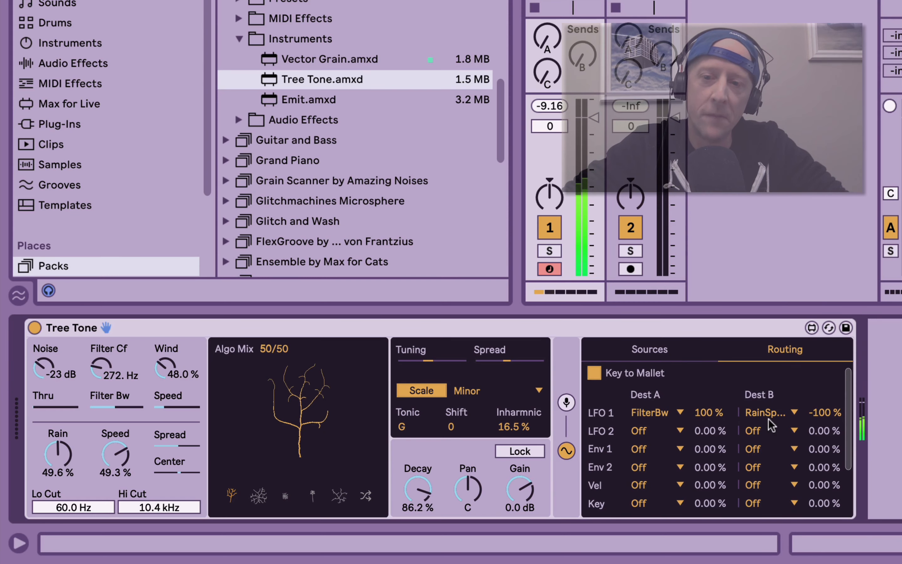
left_click_drag(825, 413, 825, 410)
left_click_drag(709, 410, 710, 428)
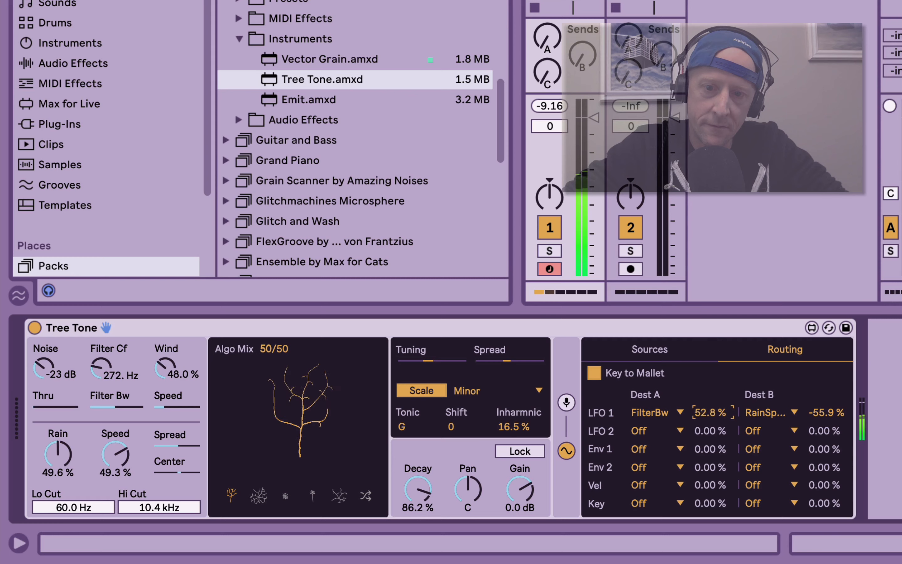
Step: Route LFO 2 to FilterCf at 67.7 % as Dest A and to AlgoMix at 75.6 % as Dest B
left_click(665, 431)
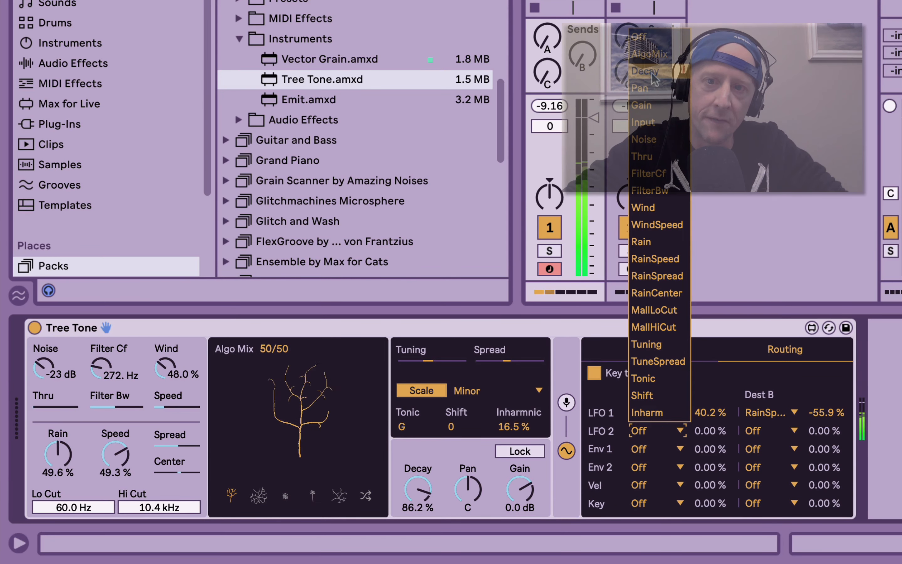
left_click(655, 175)
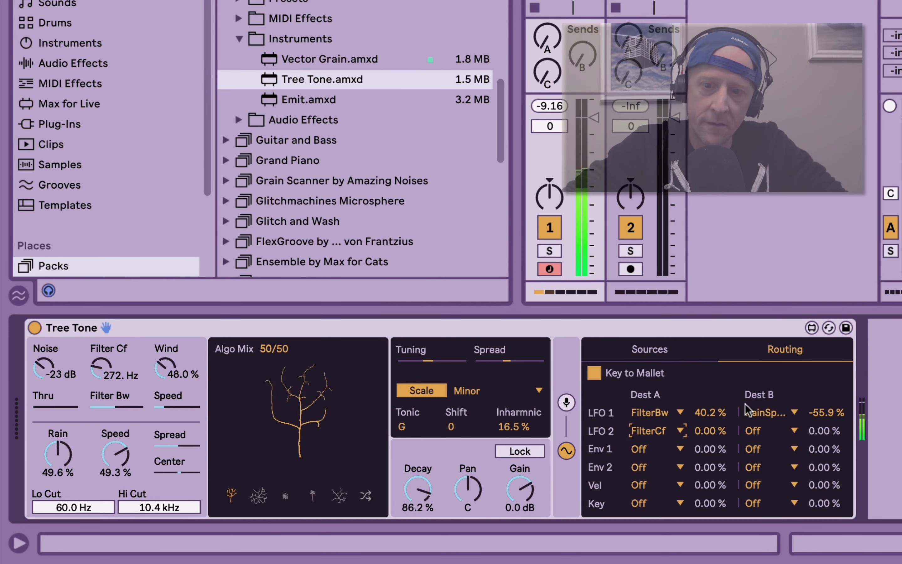
left_click_drag(710, 430, 710, 406)
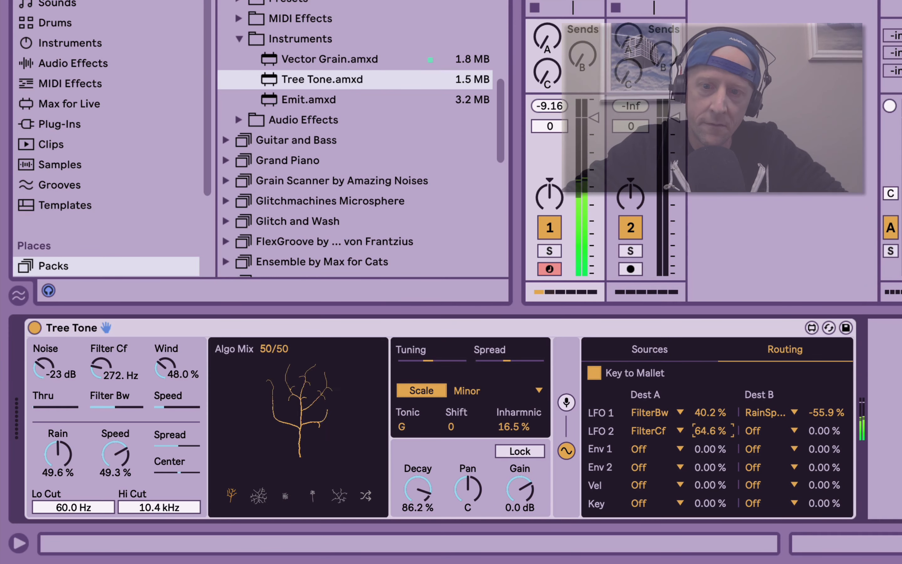
left_click(764, 430)
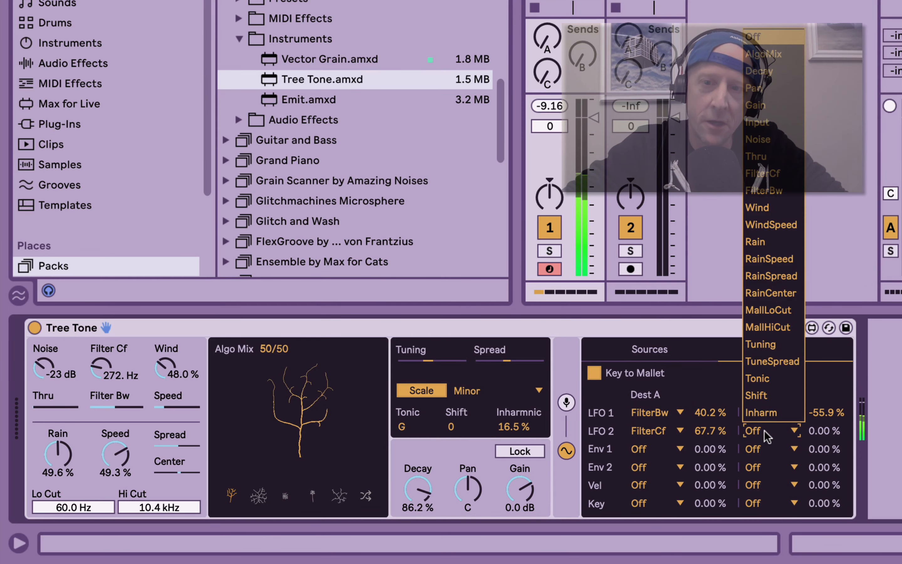
left_click(773, 56)
left_click_drag(821, 428, 821, 399)
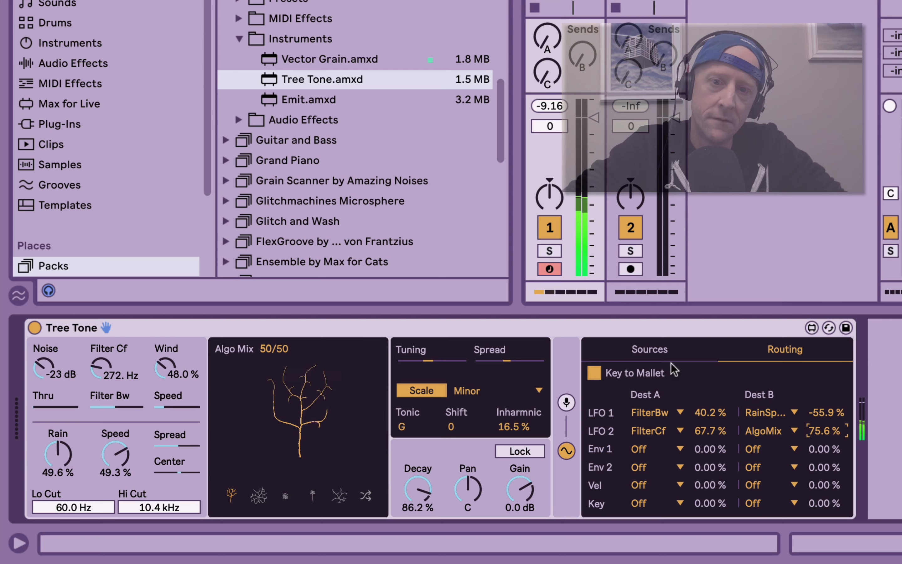
Step: Return to the modulation sources and set LFO 2's rate to 0.05 Hz
left_click(662, 355)
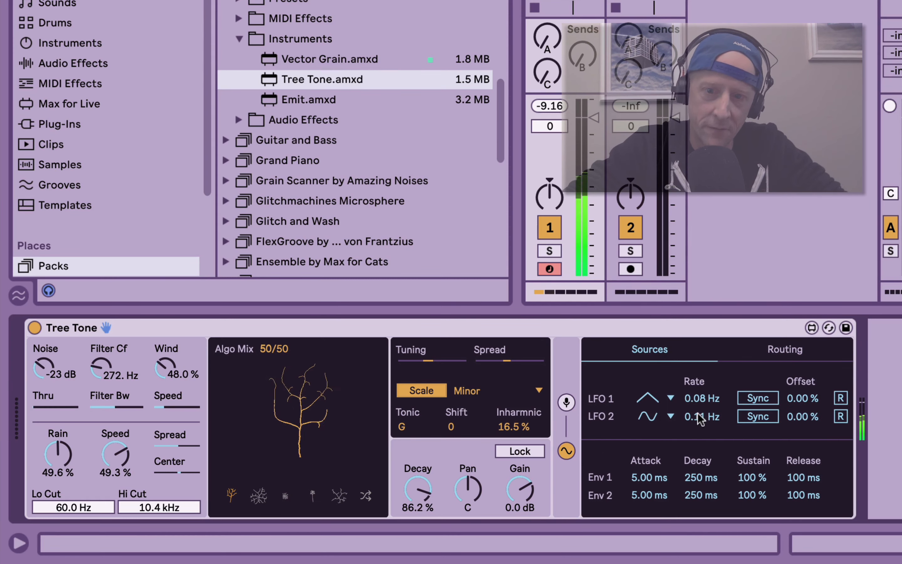
left_click_drag(698, 414, 697, 421)
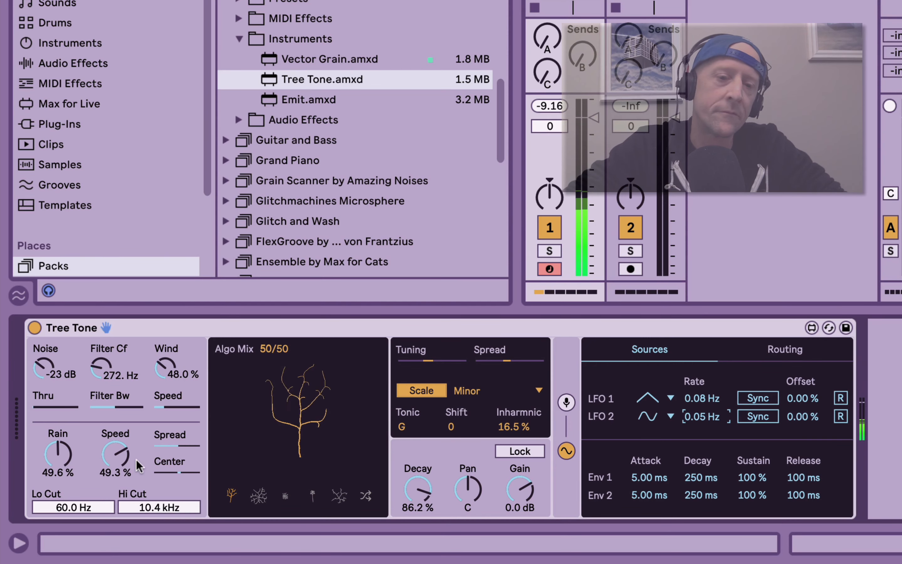
Step: Set the rain Speed to 18.2 % and lower its Center slightly
left_click_drag(108, 456, 108, 467)
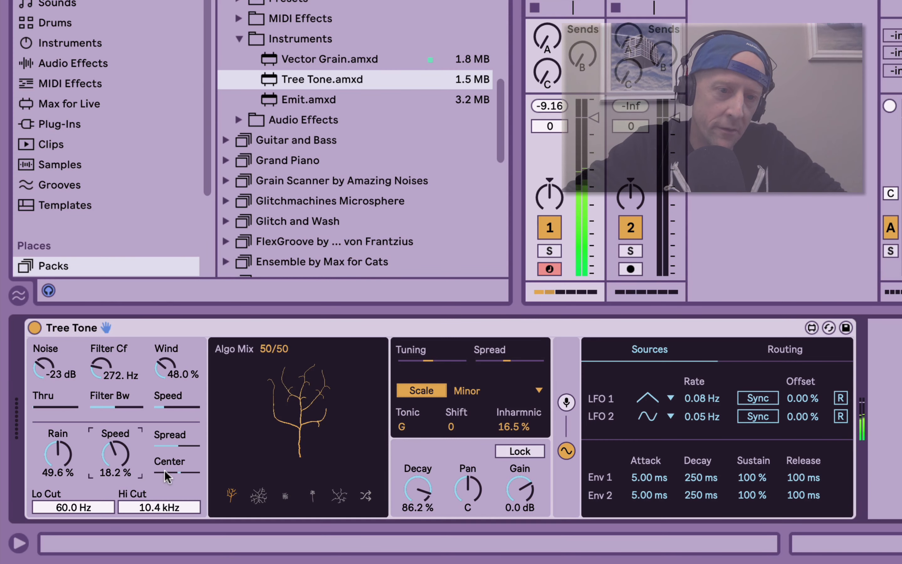
left_click_drag(178, 470, 176, 471)
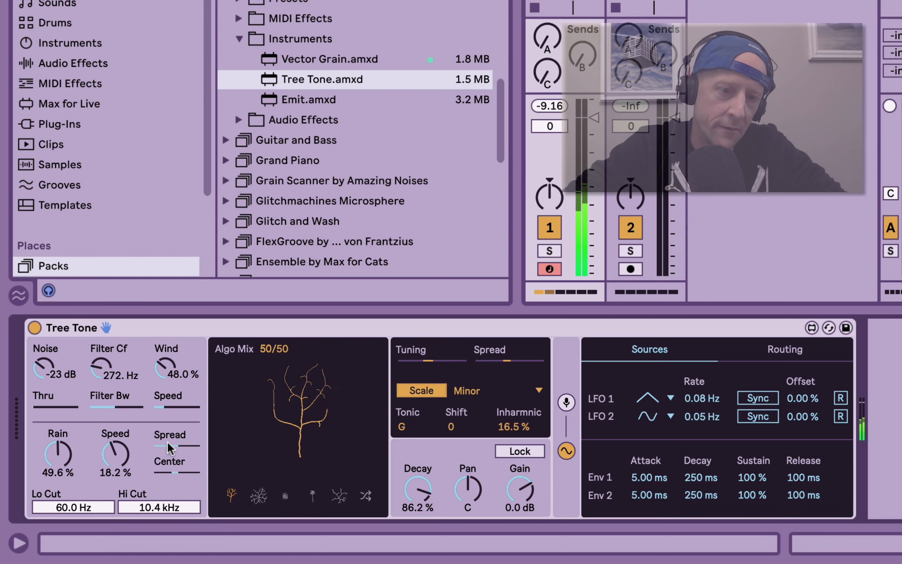
Step: Set the exciter's Filter Cf to 127 Hz, the Noise level to -17 dB and Wind to 78.0 %
left_click_drag(100, 369, 113, 403)
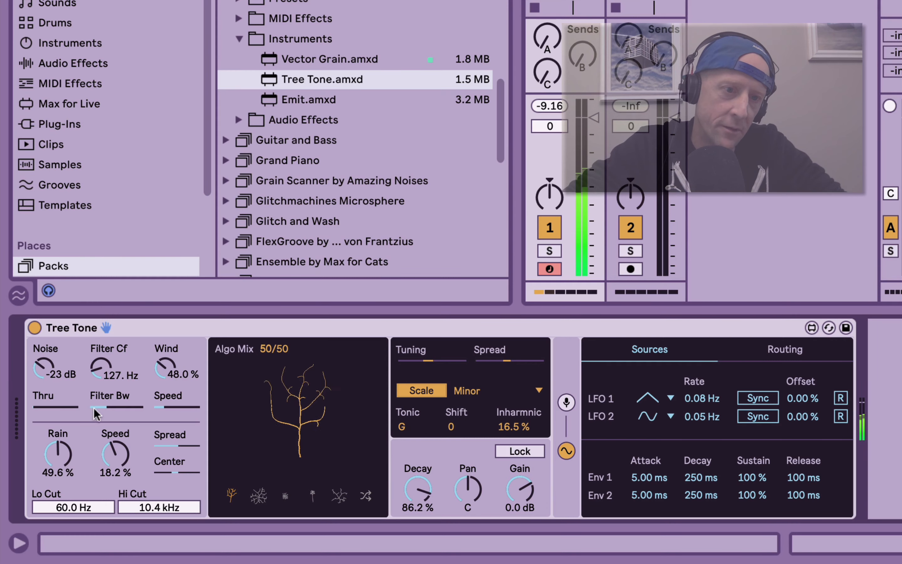
left_click_drag(45, 369, 44, 362)
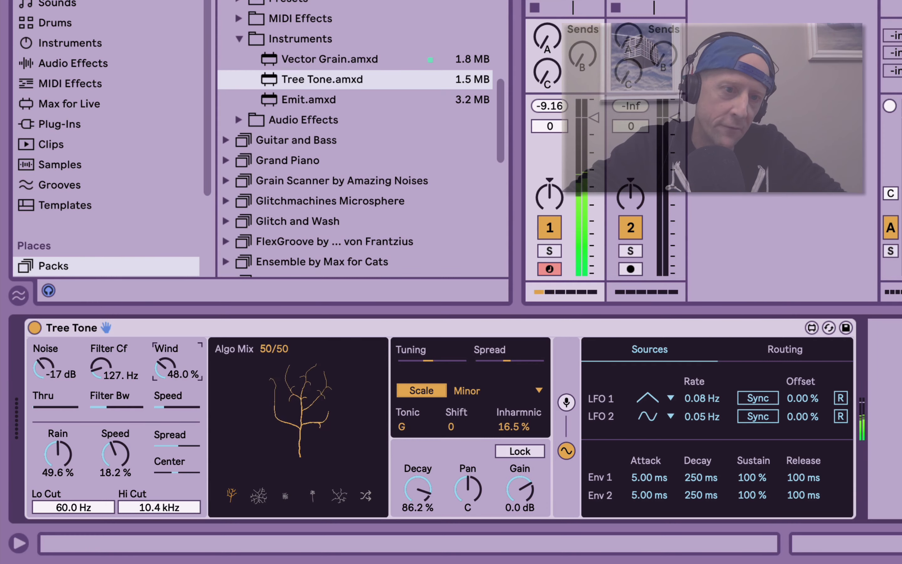
mouse_move(164, 368)
left_mouse_down()
mouse_move(165, 358)
mouse_move(161, 372)
left_mouse_up()
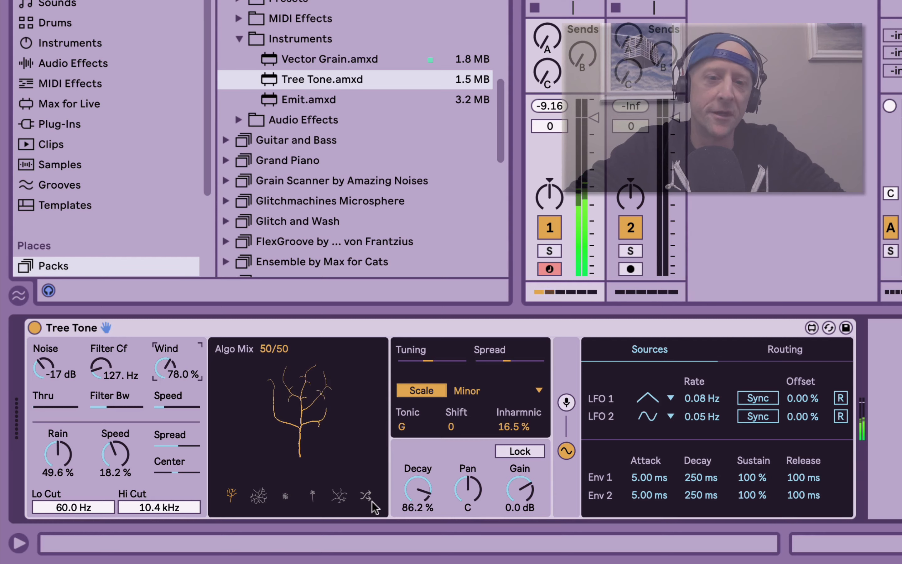
Step: Switch to the fifth tree structure, then set the rain Speed to 69.9 % and Filter Cf to 45.2 Hz, and lower the Rain amount
left_click(337, 496)
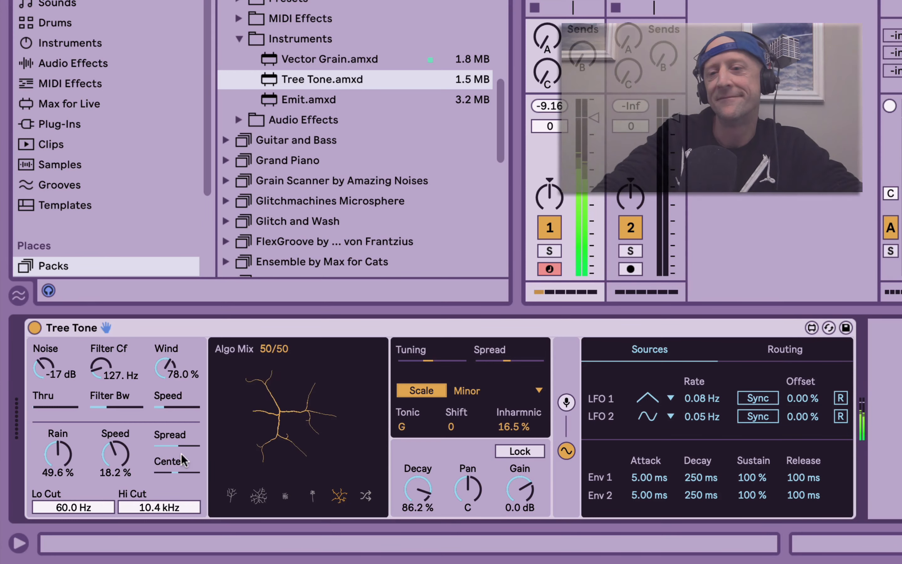
left_click_drag(108, 452, 108, 402)
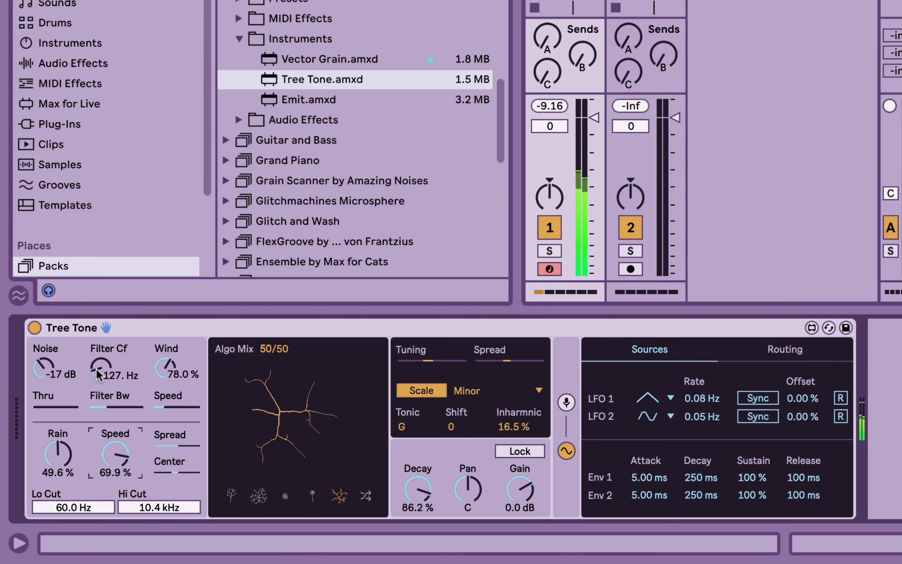
mouse_move(95, 371)
left_mouse_down()
mouse_move(95, 396)
mouse_move(100, 384)
left_mouse_up()
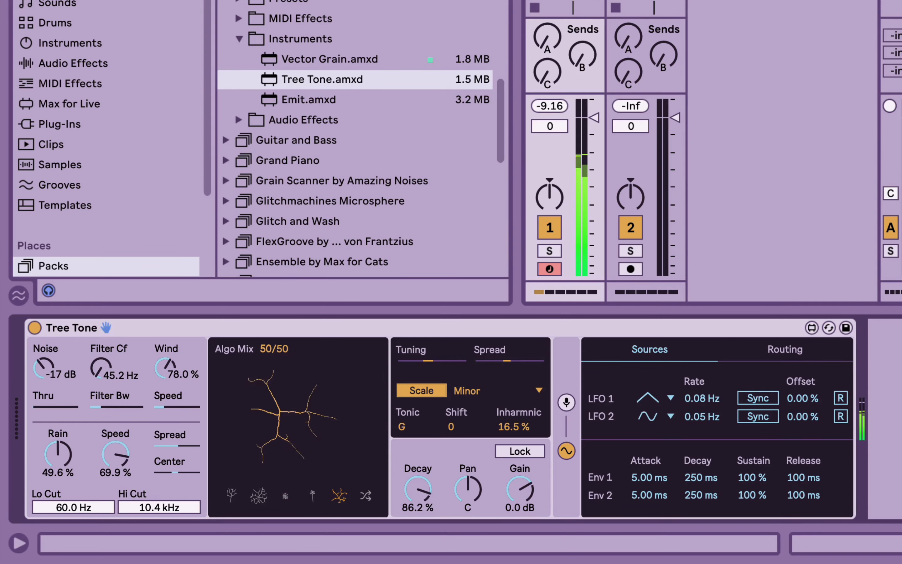
left_click_drag(57, 454, 57, 491)
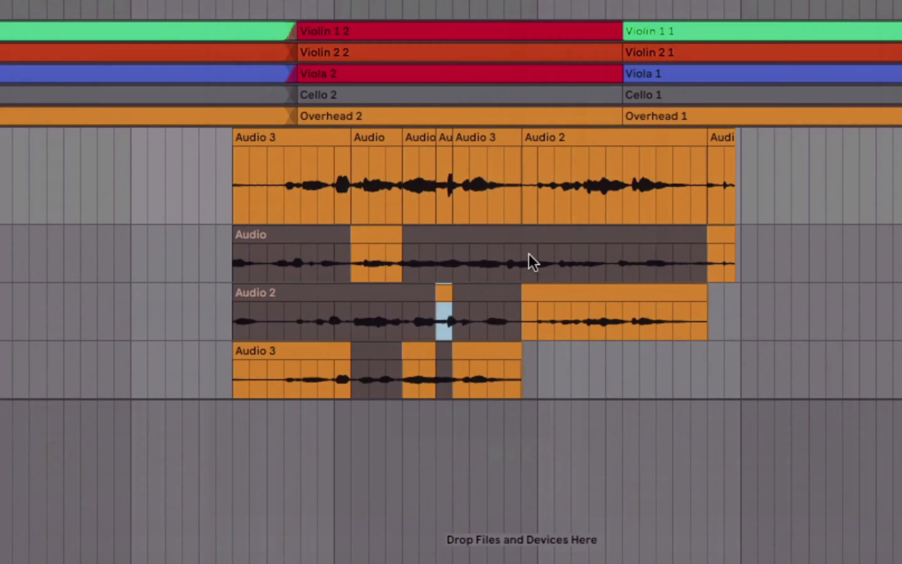
left_click(505, 261)
left_click(635, 262)
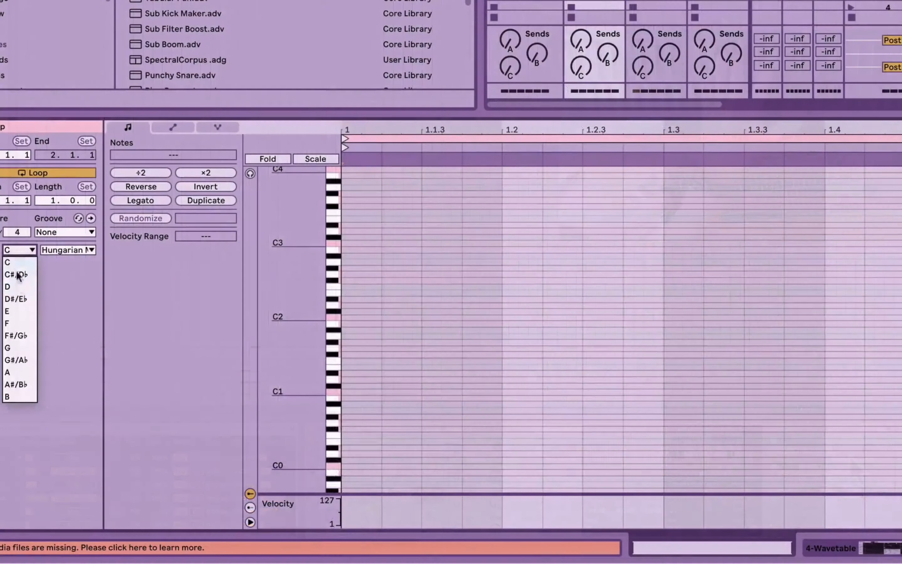
left_click(298, 160)
key("b")
mouse_move(345, 348)
left_mouse_down()
mouse_move(461, 276)
mouse_move(830, 421)
left_mouse_up()
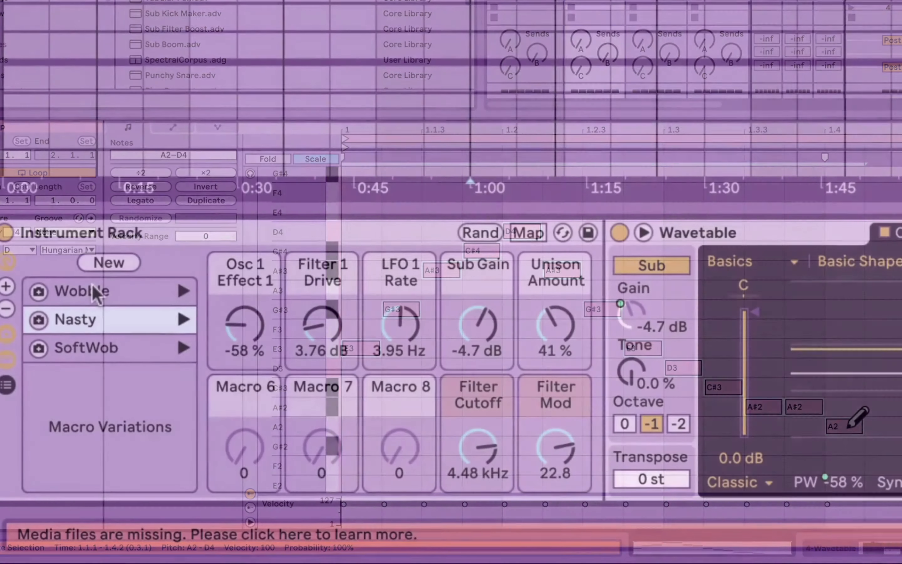
left_click(94, 290)
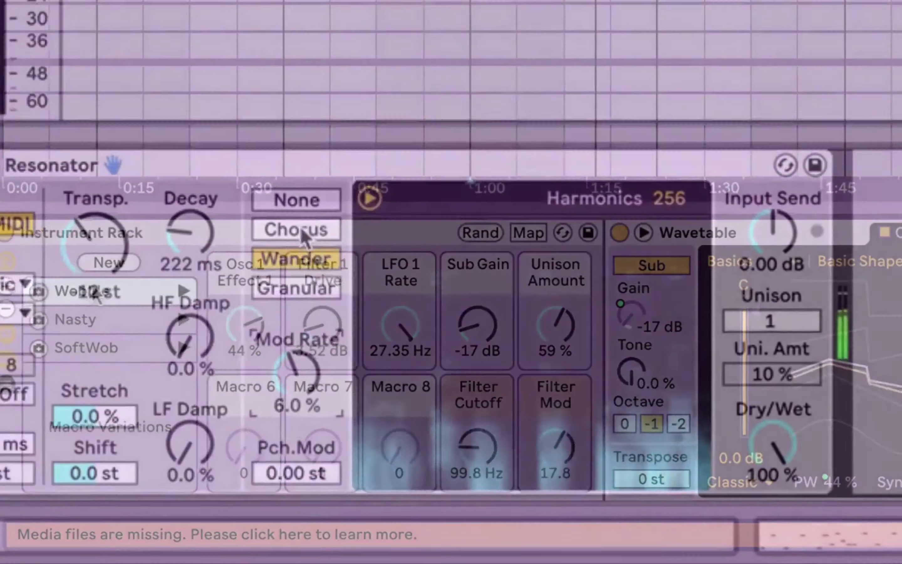
left_click(322, 246)
left_click(323, 220)
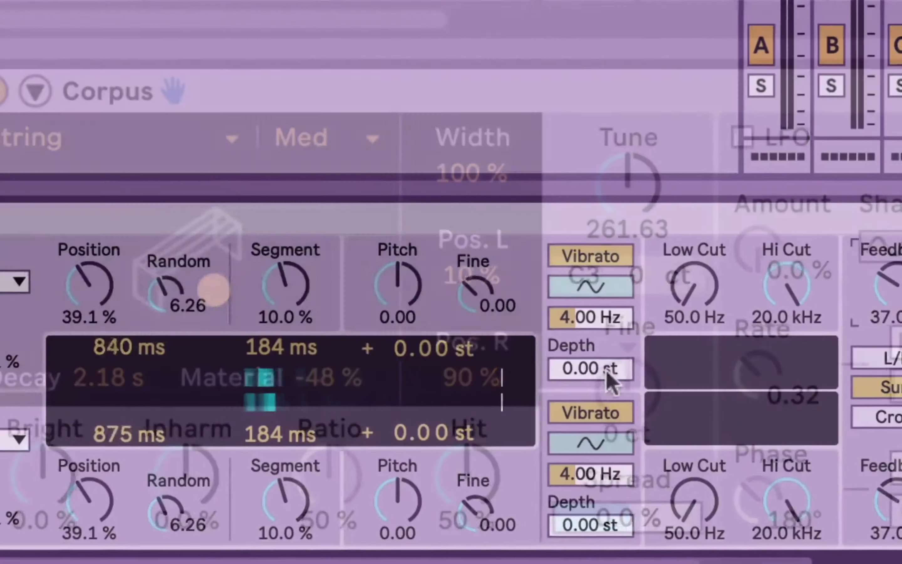
left_click_drag(610, 372, 609, 339)
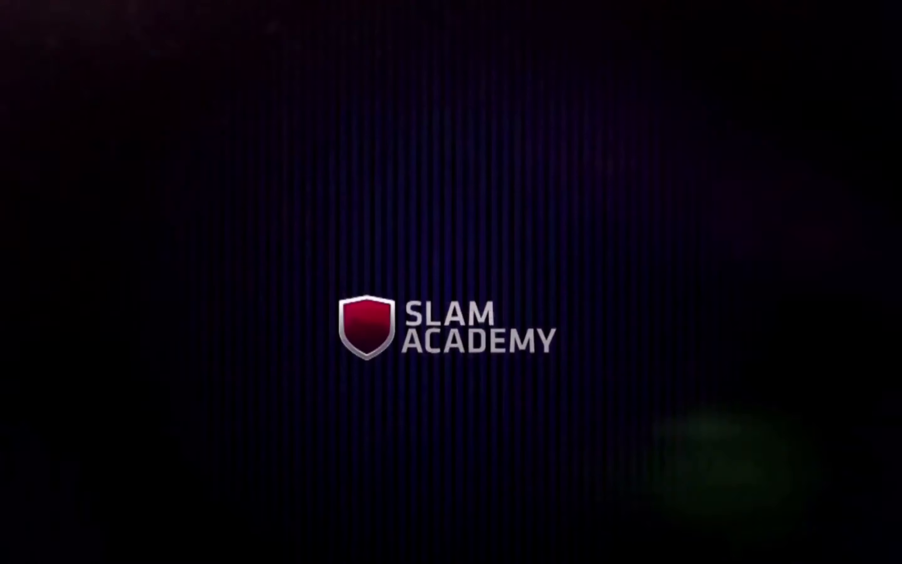